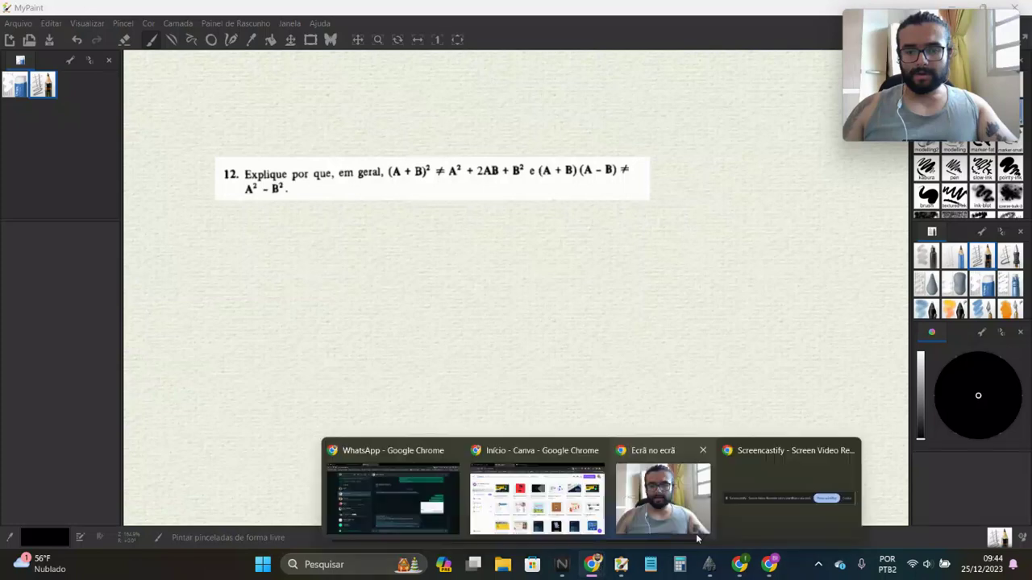
Step: Pan the canvas so the exercise 12 statement moves toward the top-left, then bring up the browser
{"action": "left_click", "coordinate": [679, 527]}
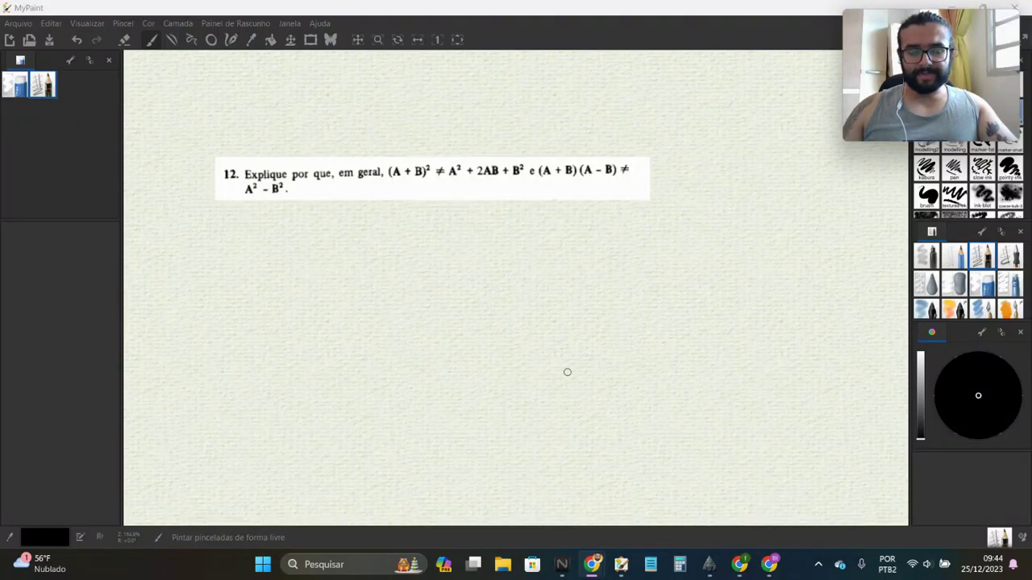
{"action": "left_click_drag", "start_coordinate": [582, 334], "coordinate": [511, 260]}
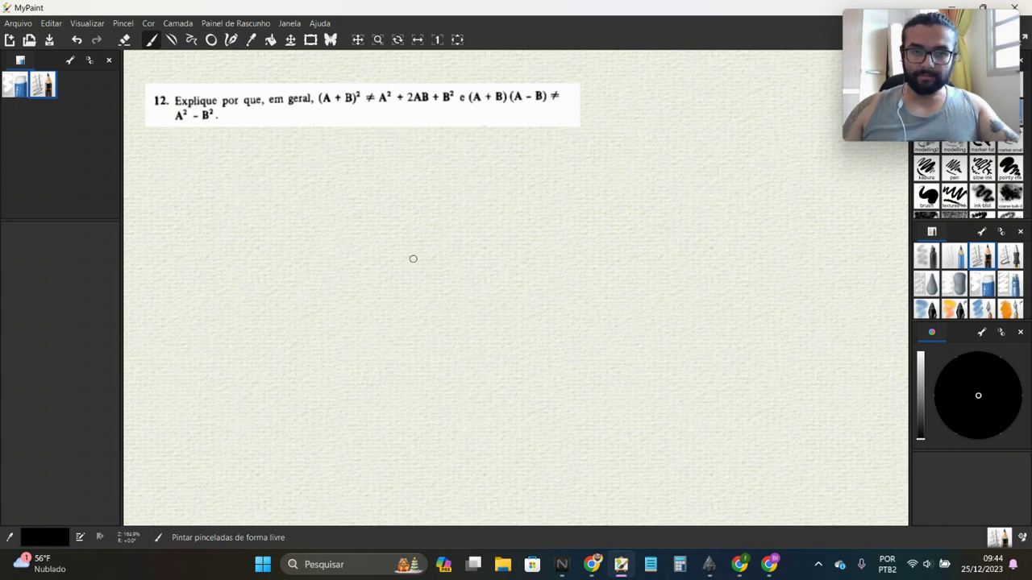
{"action": "left_click", "coordinate": [740, 565]}
Step: On the YouTube channel page, highlight the 724 inscritos and 123 vídeos counts
{"action": "left_click", "coordinate": [105, 13]}
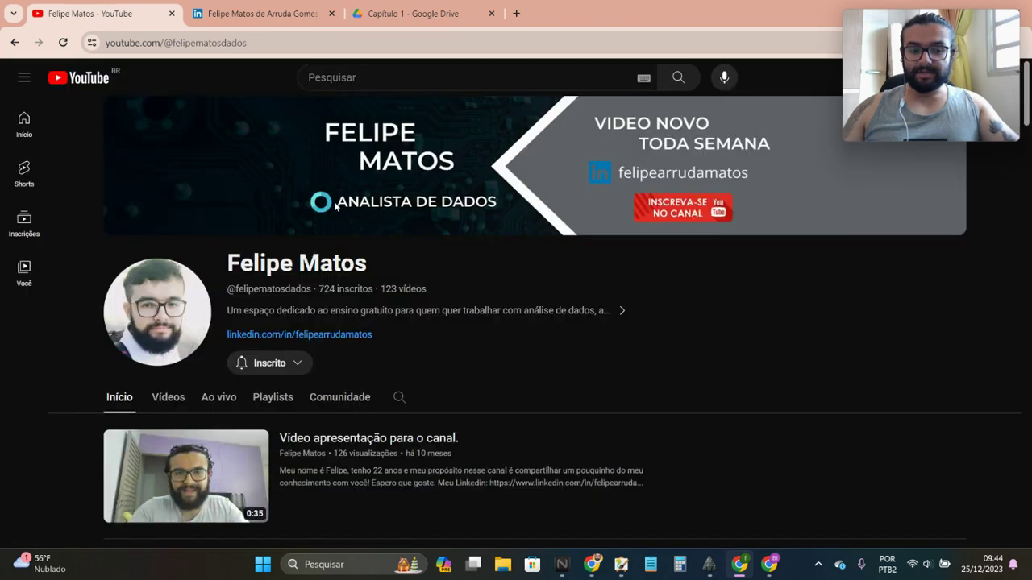
{"action": "scroll", "coordinate": [362, 255], "scroll_direction": "down", "scroll_amount": 1}
{"action": "scroll", "coordinate": [362, 255], "scroll_direction": "down", "scroll_amount": 1}
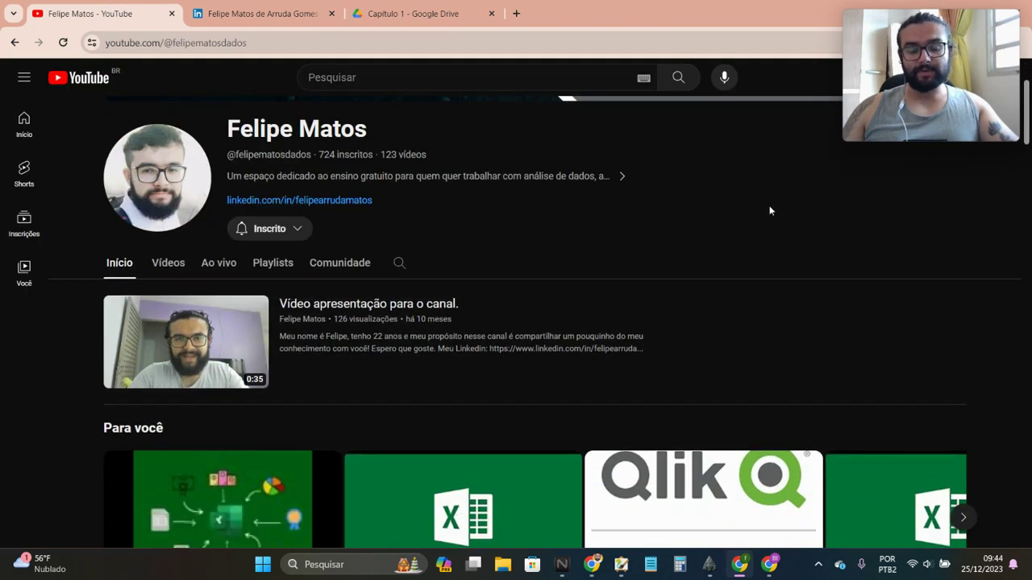
{"action": "triple_click", "coordinate": [346, 153]}
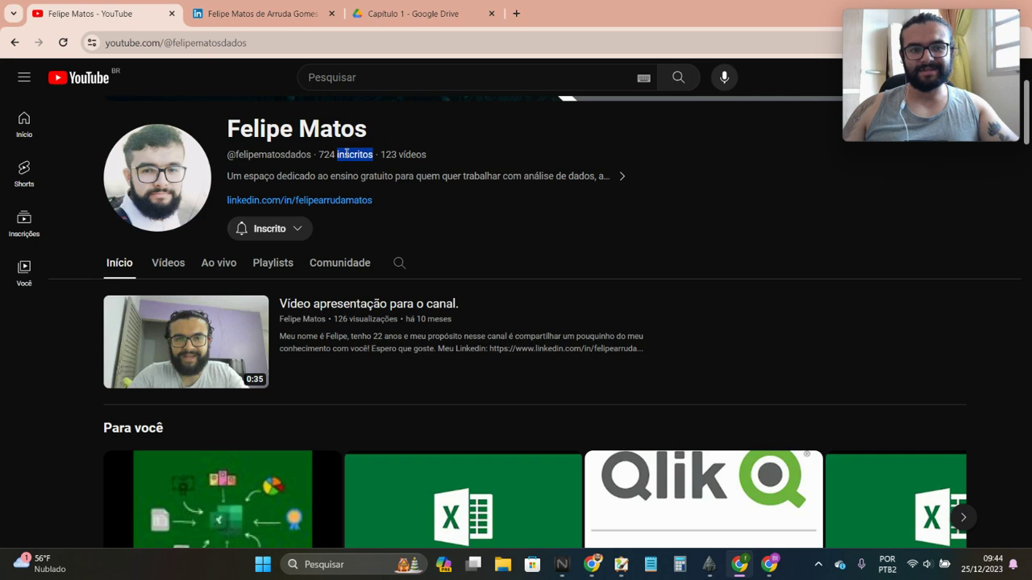
{"action": "triple_click", "coordinate": [395, 154]}
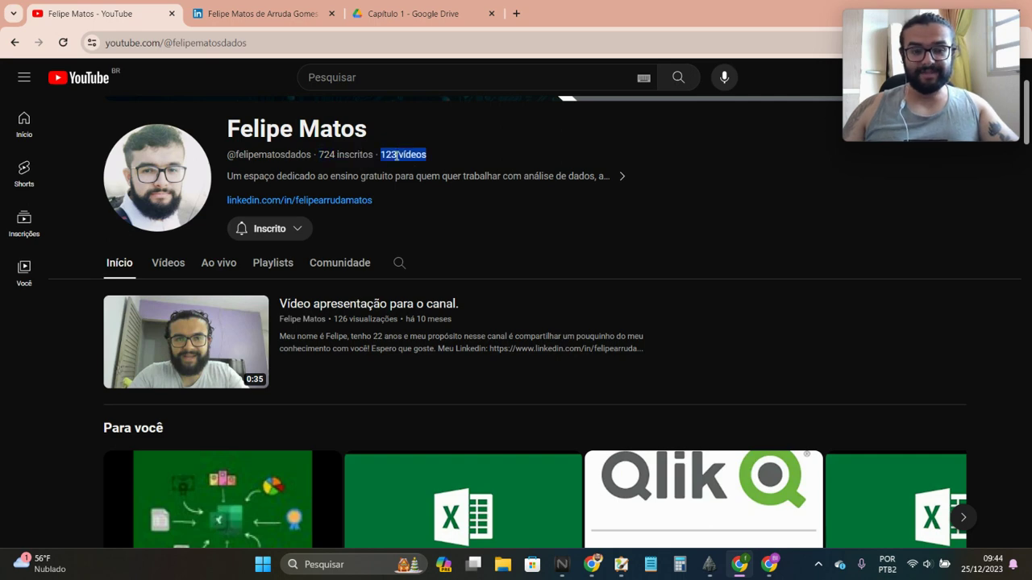
{"action": "left_click", "coordinate": [690, 219]}
Step: Scroll down through the channel's playlists and back up to the top
{"action": "scroll", "coordinate": [690, 224], "scroll_direction": "down", "scroll_amount": 2}
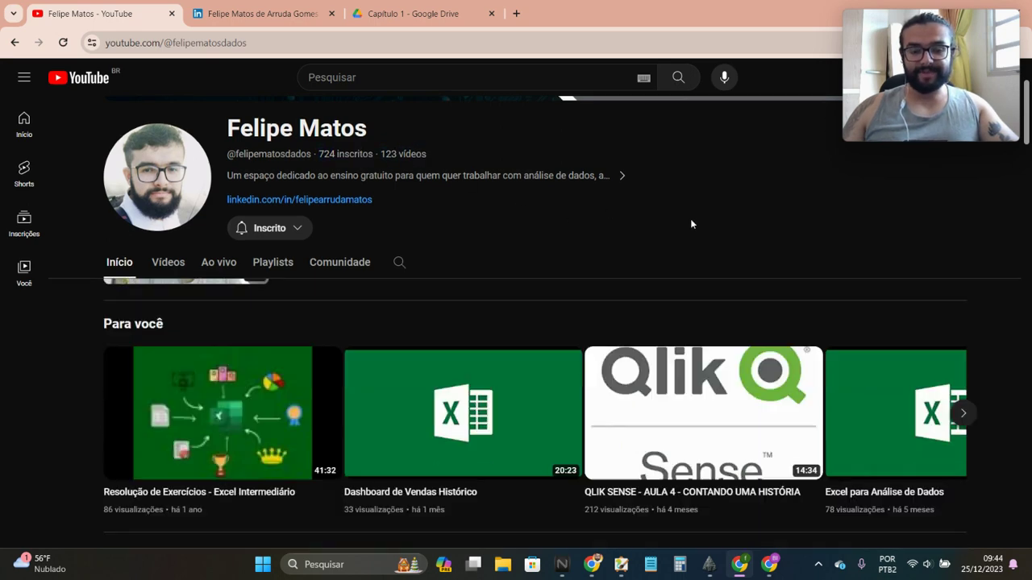
{"action": "scroll", "coordinate": [691, 224], "scroll_direction": "down", "scroll_amount": 5}
{"action": "scroll", "coordinate": [689, 226], "scroll_direction": "down", "scroll_amount": 5}
{"action": "scroll", "coordinate": [689, 227], "scroll_direction": "down", "scroll_amount": 4}
{"action": "scroll", "coordinate": [690, 228], "scroll_direction": "down", "scroll_amount": 4}
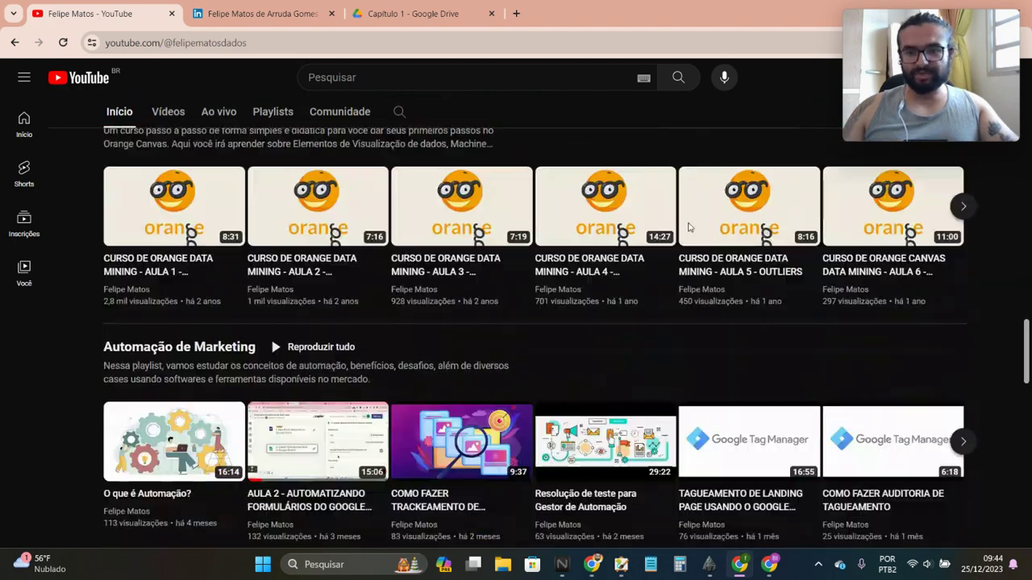
{"action": "scroll", "coordinate": [690, 228], "scroll_direction": "down", "scroll_amount": 3}
{"action": "scroll", "coordinate": [690, 229], "scroll_direction": "down", "scroll_amount": 5}
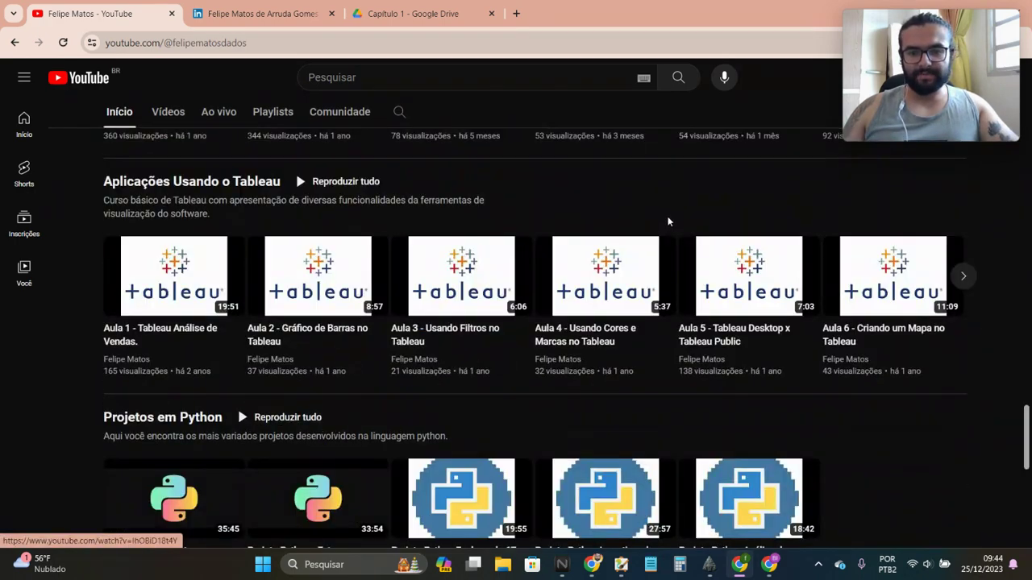
{"action": "scroll", "coordinate": [668, 234], "scroll_direction": "down", "scroll_amount": 4}
{"action": "scroll", "coordinate": [554, 332], "scroll_direction": "down", "scroll_amount": 2}
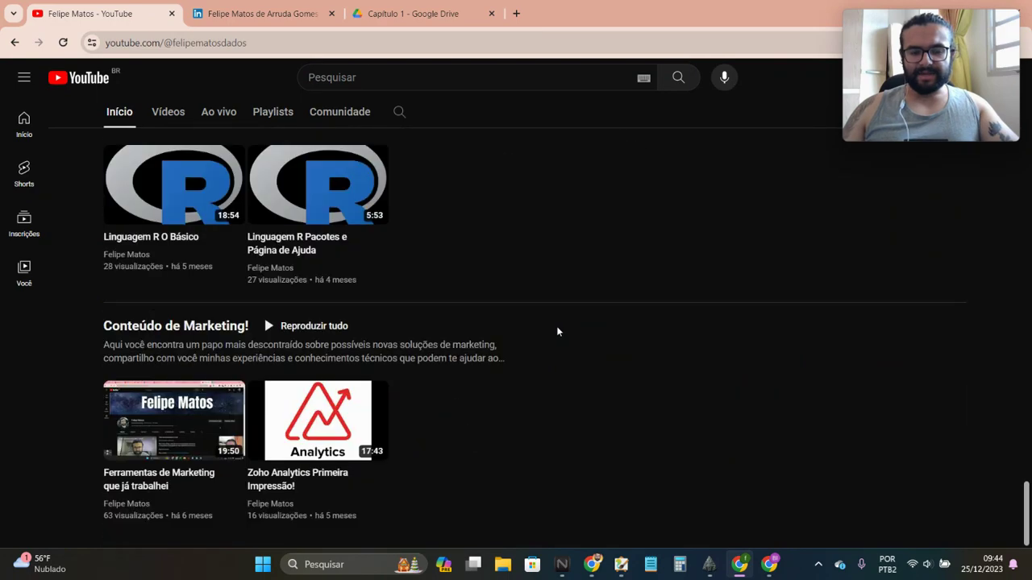
{"action": "scroll", "coordinate": [555, 330], "scroll_direction": "up", "scroll_amount": 5}
{"action": "scroll", "coordinate": [554, 331], "scroll_direction": "up", "scroll_amount": 5}
{"action": "scroll", "coordinate": [548, 333], "scroll_direction": "up", "scroll_amount": 8}
{"action": "scroll", "coordinate": [542, 333], "scroll_direction": "up", "scroll_amount": 4}
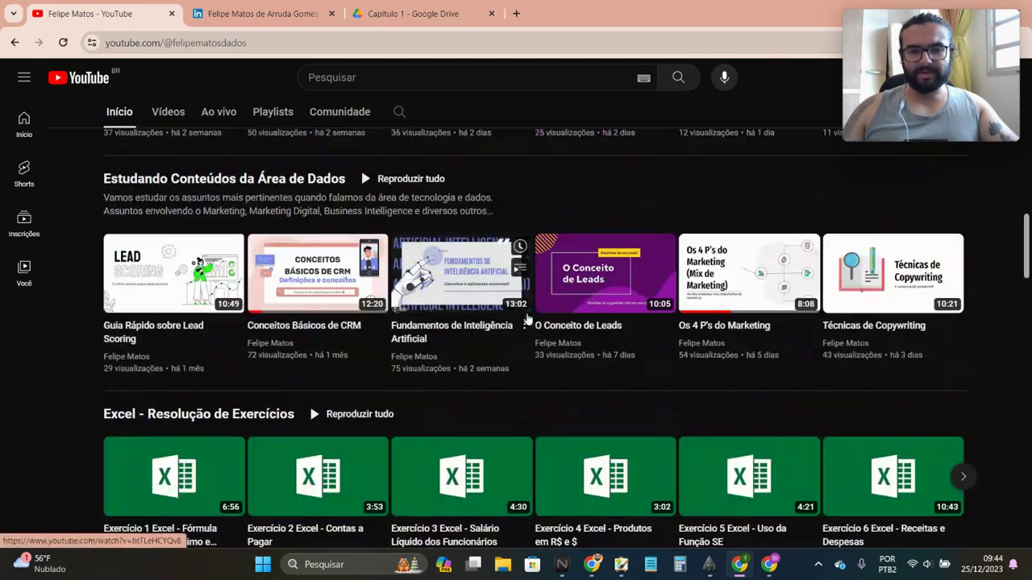
{"action": "scroll", "coordinate": [539, 318], "scroll_direction": "up", "scroll_amount": 3}
{"action": "scroll", "coordinate": [537, 307], "scroll_direction": "up", "scroll_amount": 6}
{"action": "scroll", "coordinate": [534, 305], "scroll_direction": "up", "scroll_amount": 4}
{"action": "scroll", "coordinate": [532, 303], "scroll_direction": "up", "scroll_amount": 2}
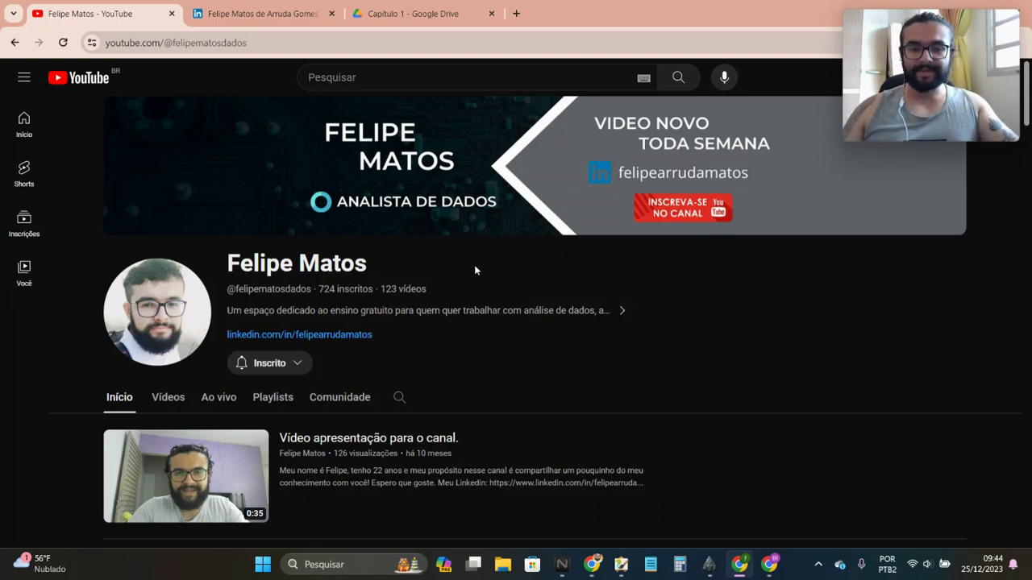
{"action": "scroll", "coordinate": [474, 266], "scroll_direction": "down", "scroll_amount": 1}
{"action": "scroll", "coordinate": [473, 272], "scroll_direction": "up", "scroll_amount": 1}
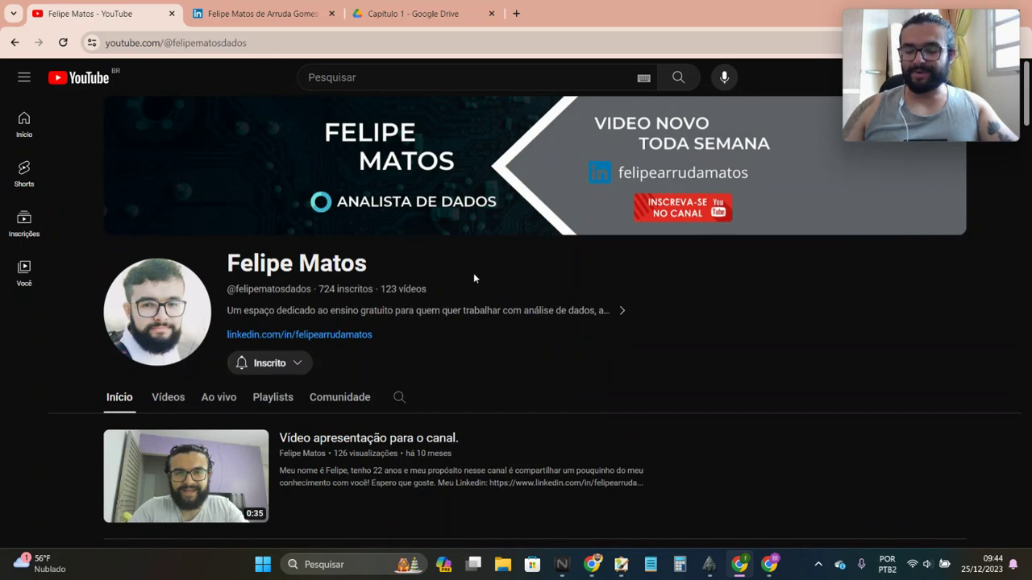
Step: On the LinkedIn profile, highlight the followers and connections line and scroll to the Atividades posts
{"action": "left_click", "coordinate": [318, 17]}
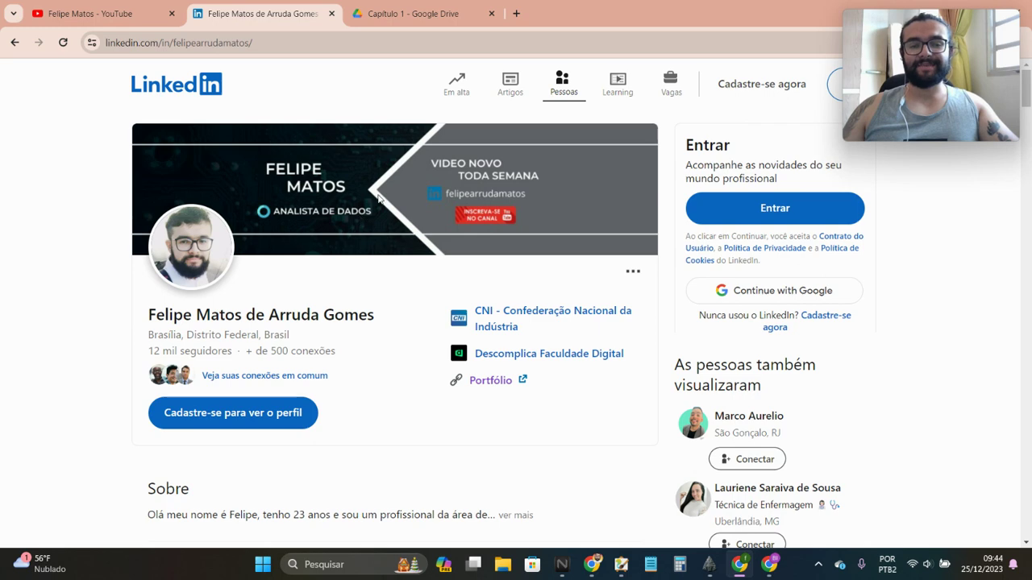
{"action": "triple_click", "coordinate": [172, 348]}
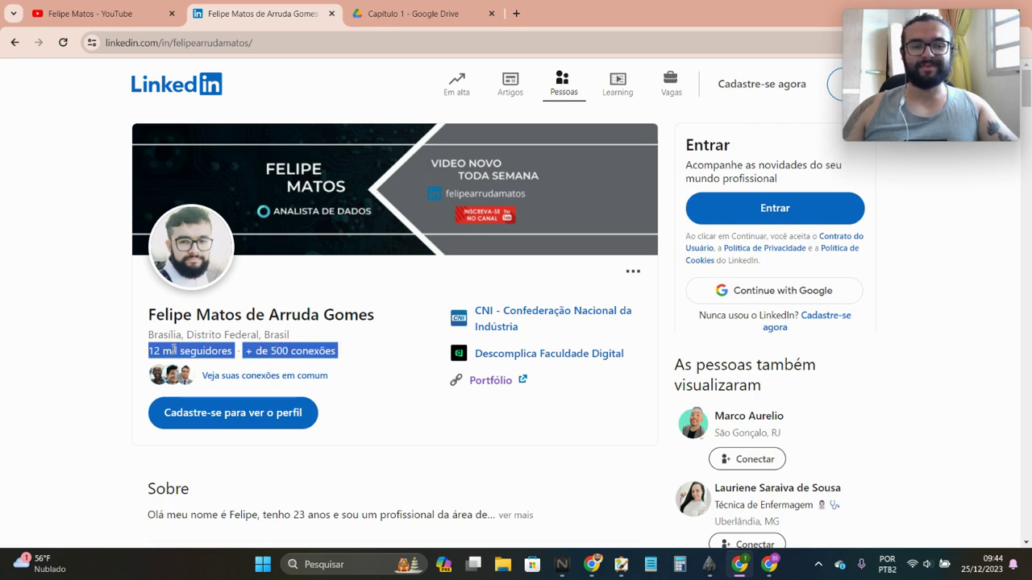
{"action": "left_click", "coordinate": [91, 261]}
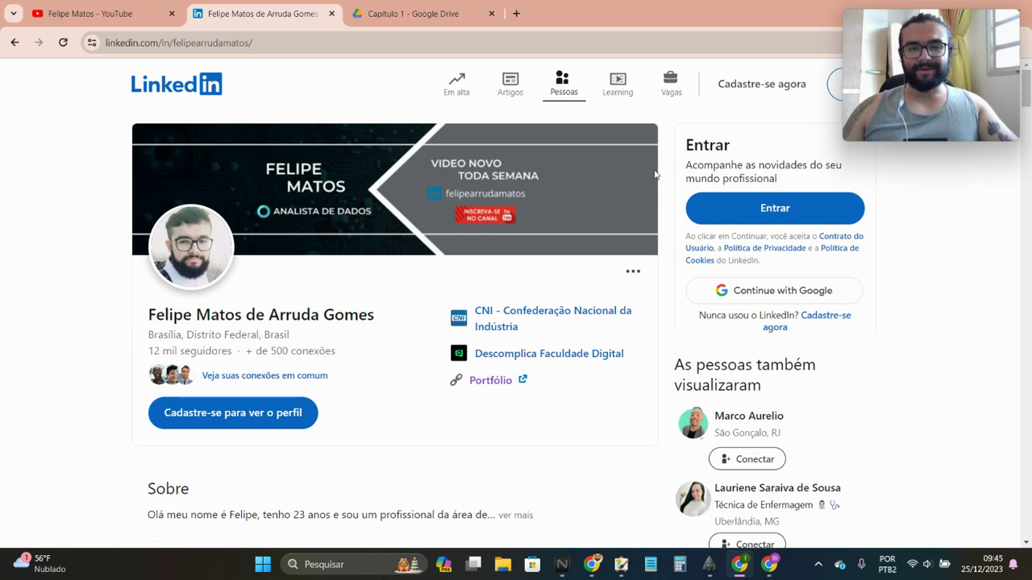
{"action": "scroll", "coordinate": [655, 174], "scroll_direction": "down", "scroll_amount": 4}
{"action": "scroll", "coordinate": [655, 174], "scroll_direction": "down", "scroll_amount": 4}
{"action": "scroll", "coordinate": [382, 270], "scroll_direction": "up", "scroll_amount": 3}
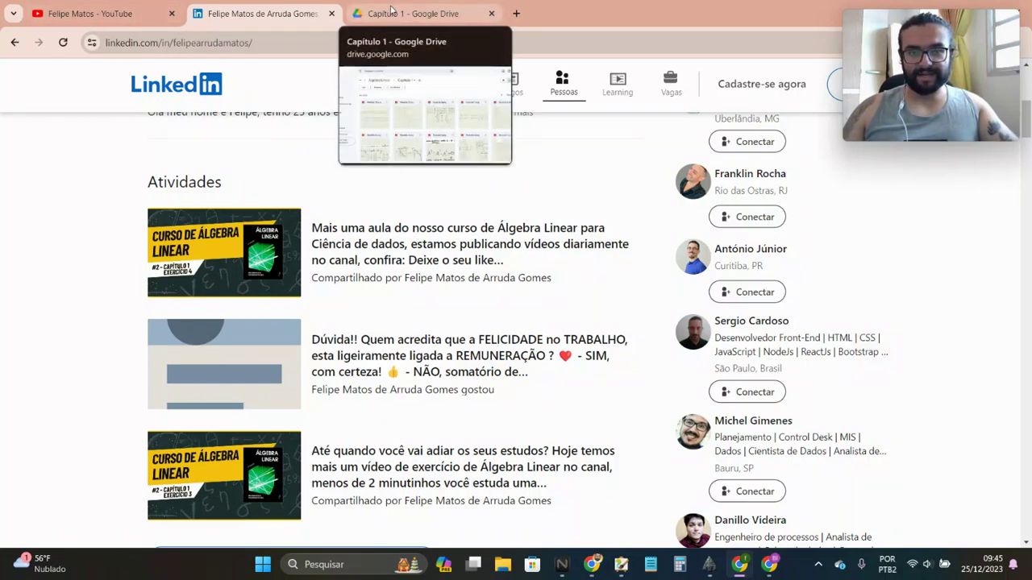
Step: Show the Álgebra Linear › Capitulo 1 Drive folder listing Questão 1.png to Questão 10.png
{"action": "left_click", "coordinate": [390, 10]}
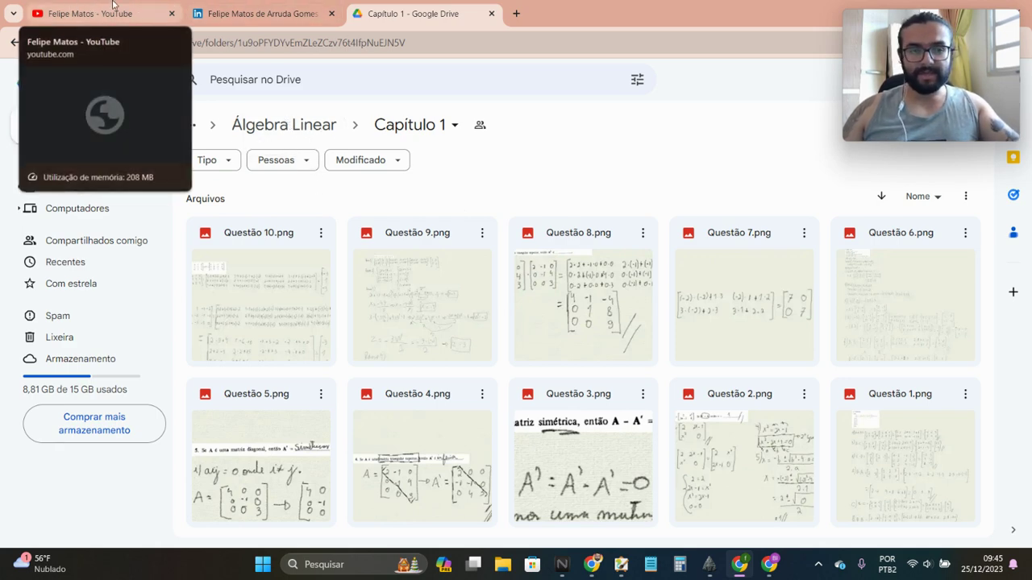
Step: Return to MyPaint, zoom out slightly and move the exercise 12 statement right and down
{"action": "left_click", "coordinate": [622, 564]}
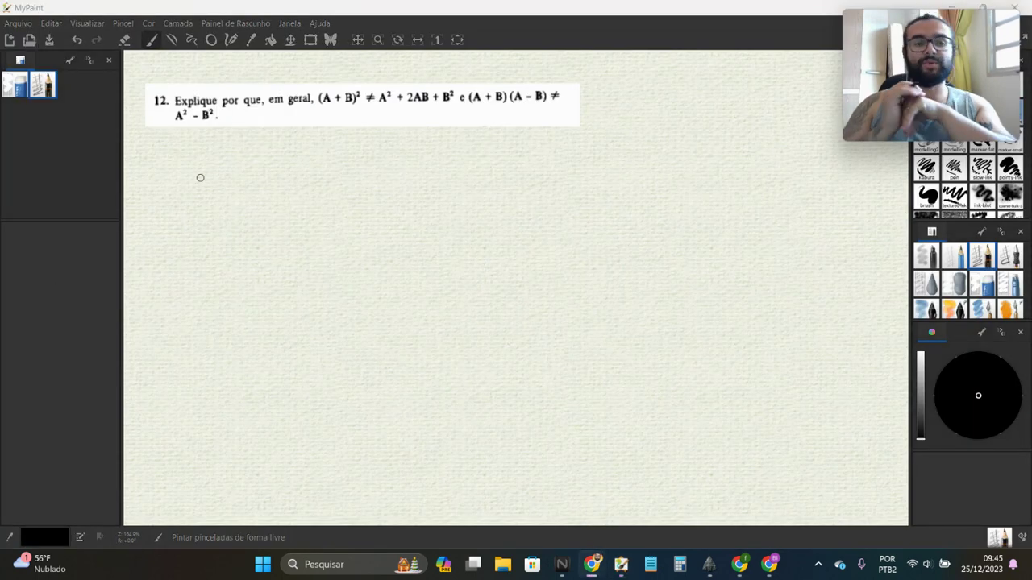
{"action": "scroll", "coordinate": [178, 198], "scroll_direction": "down", "scroll_amount": 1}
{"action": "left_click_drag", "start_coordinate": [212, 179], "coordinate": [295, 199]}
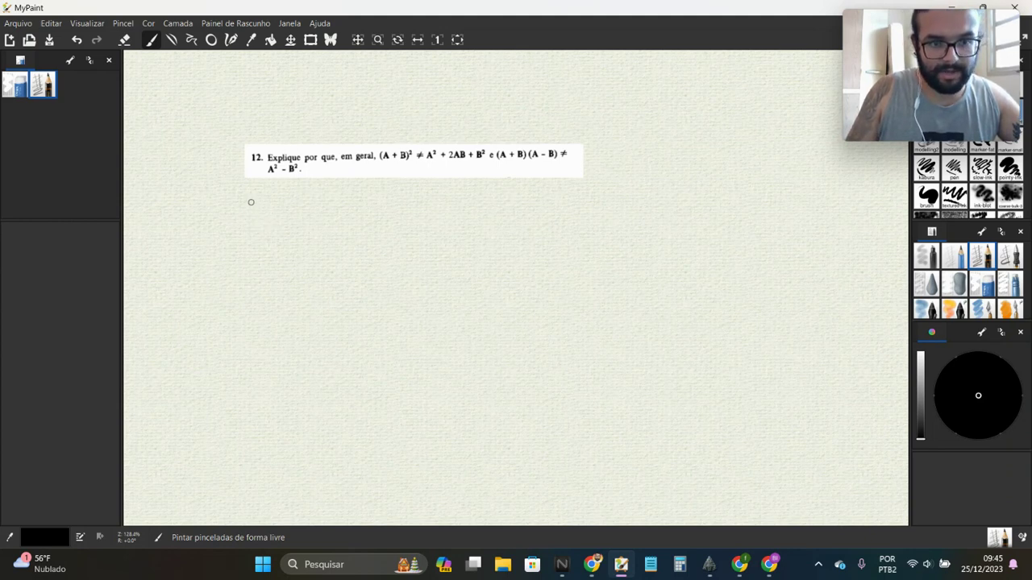
Step: Handwrite (A+B)² = (A+B)·(A+B) = below the exercise statement
{"action": "mouse_move", "coordinate": [251, 202]}
{"action": "left_mouse_down"}
{"action": "mouse_move", "coordinate": [247, 231]}
{"action": "mouse_move", "coordinate": [297, 229]}
{"action": "left_mouse_up"}
{"action": "left_click_drag", "start_coordinate": [297, 209], "coordinate": [302, 224]}
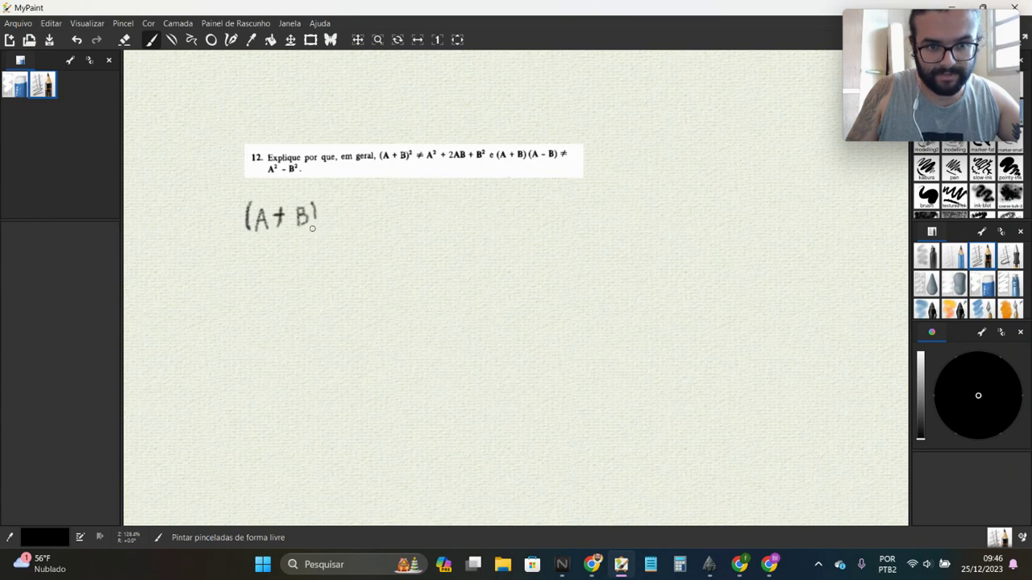
{"action": "left_click_drag", "start_coordinate": [353, 197], "coordinate": [348, 236]}
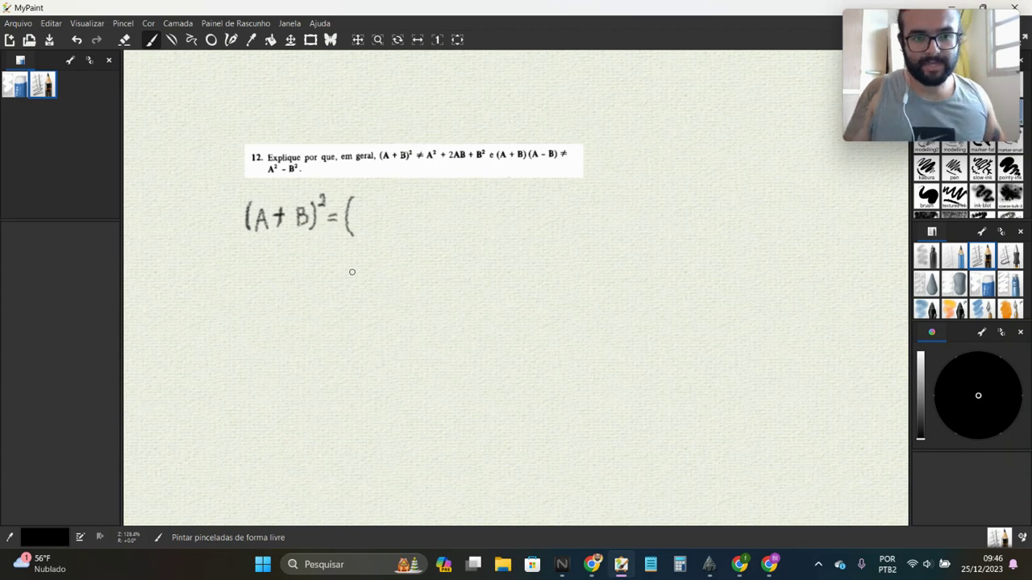
{"action": "left_click_drag", "start_coordinate": [355, 235], "coordinate": [370, 234]}
{"action": "mouse_move", "coordinate": [357, 224]}
{"action": "left_mouse_down"}
{"action": "mouse_move", "coordinate": [405, 222]}
{"action": "mouse_move", "coordinate": [407, 232]}
{"action": "left_mouse_up"}
{"action": "left_click", "coordinate": [428, 218]}
{"action": "mouse_move", "coordinate": [441, 195]}
{"action": "left_mouse_down"}
{"action": "mouse_move", "coordinate": [437, 232]}
{"action": "mouse_move", "coordinate": [457, 208]}
{"action": "left_mouse_up"}
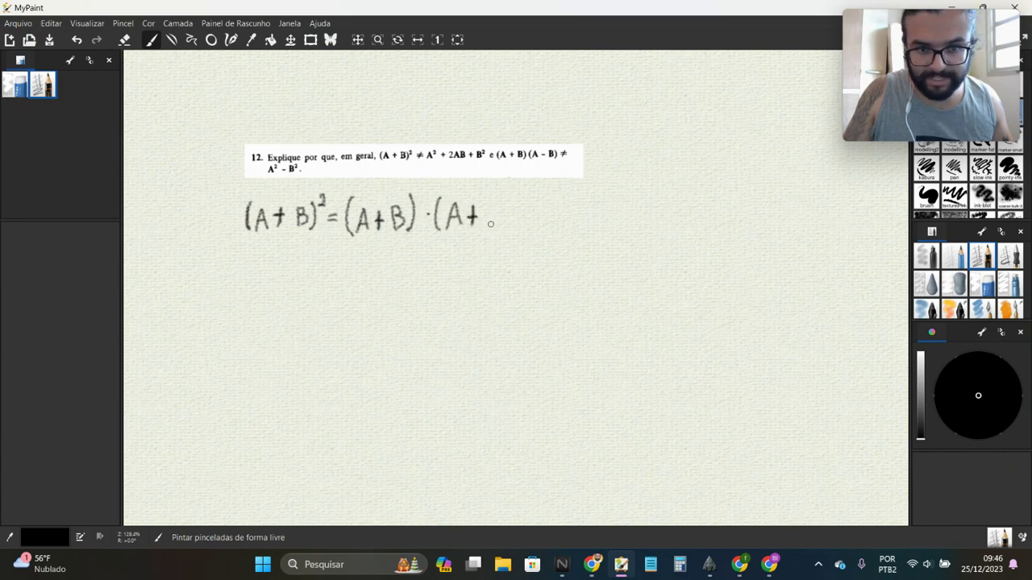
{"action": "mouse_move", "coordinate": [506, 195]}
{"action": "left_mouse_down"}
{"action": "mouse_move", "coordinate": [506, 230]}
{"action": "mouse_move", "coordinate": [529, 209]}
{"action": "mouse_move", "coordinate": [549, 229]}
{"action": "left_mouse_up"}
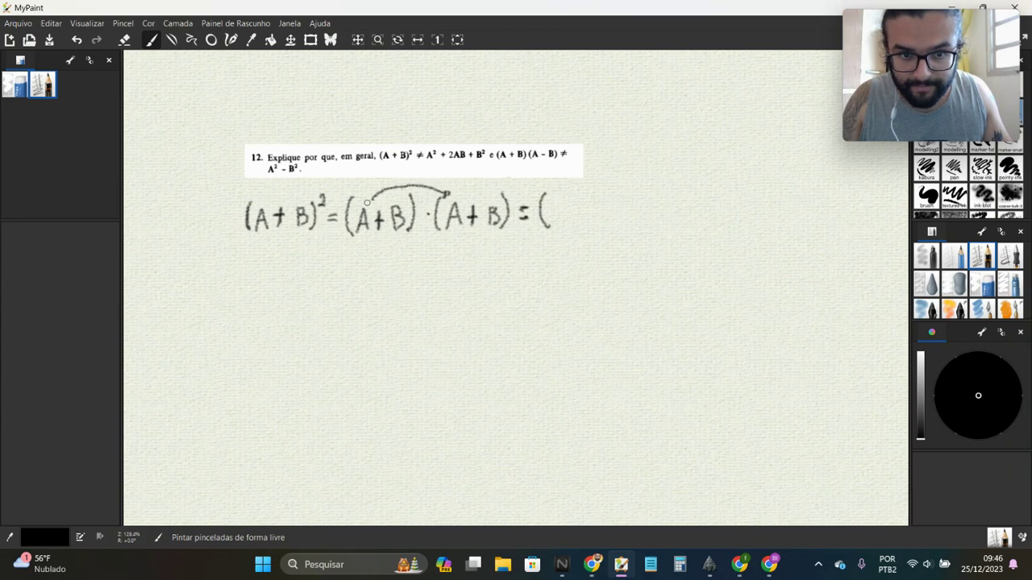
Step: Draw distributive arcs between the factors, then erase the stray parenthesis and redraw the equals sign
{"action": "mouse_move", "coordinate": [383, 186]}
{"action": "left_mouse_down"}
{"action": "mouse_move", "coordinate": [431, 178]}
{"action": "mouse_move", "coordinate": [472, 190]}
{"action": "left_mouse_up"}
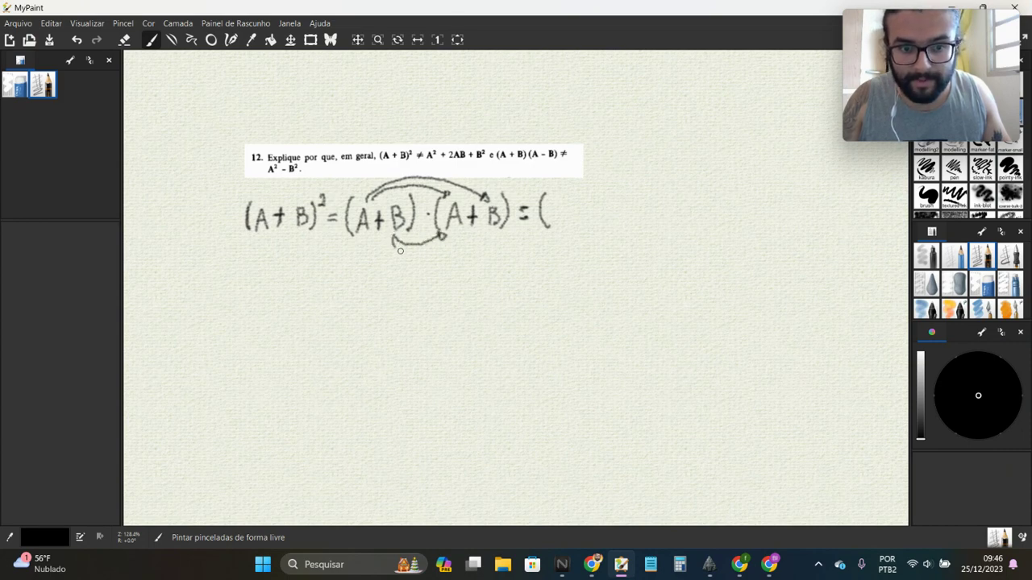
{"action": "left_click_drag", "start_coordinate": [400, 251], "coordinate": [480, 233]}
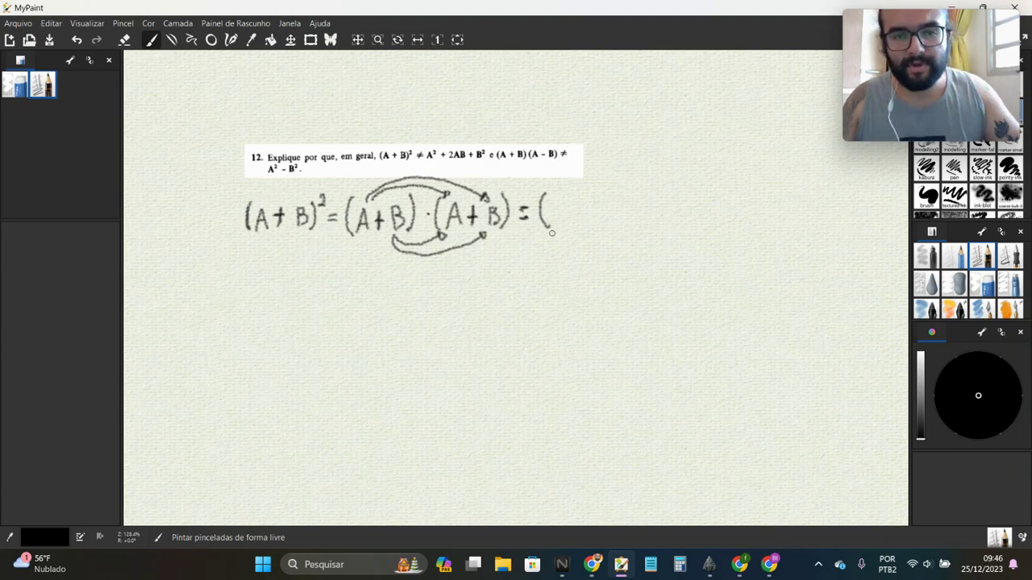
{"action": "left_click", "coordinate": [16, 85]}
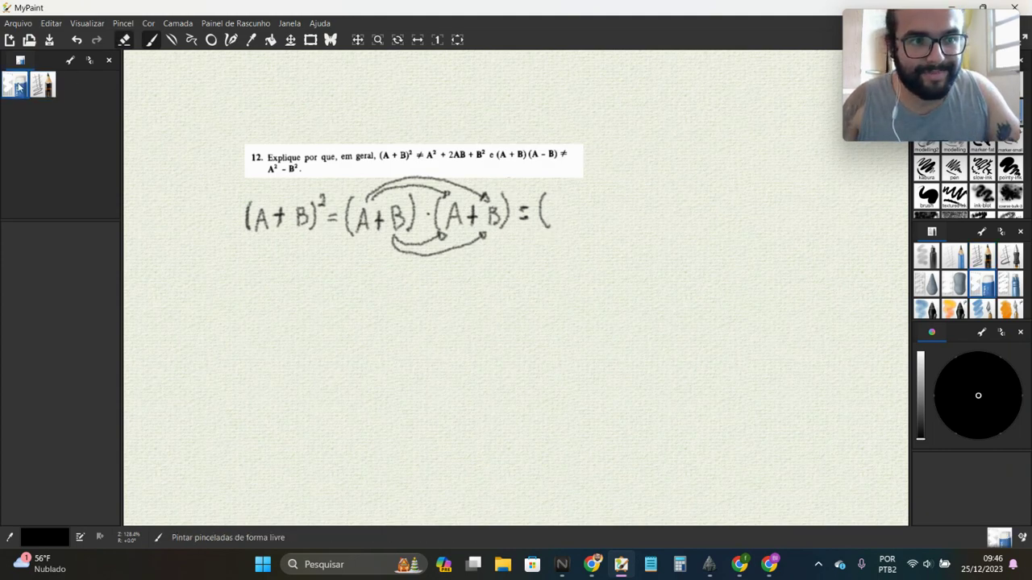
{"action": "left_click_drag", "start_coordinate": [544, 232], "coordinate": [543, 201]}
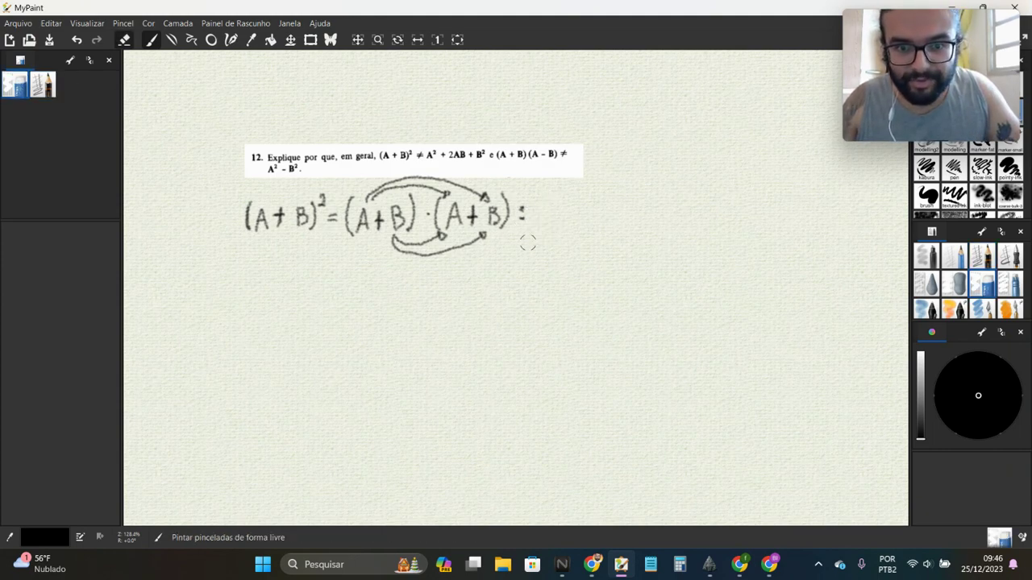
{"action": "left_click", "coordinate": [48, 85]}
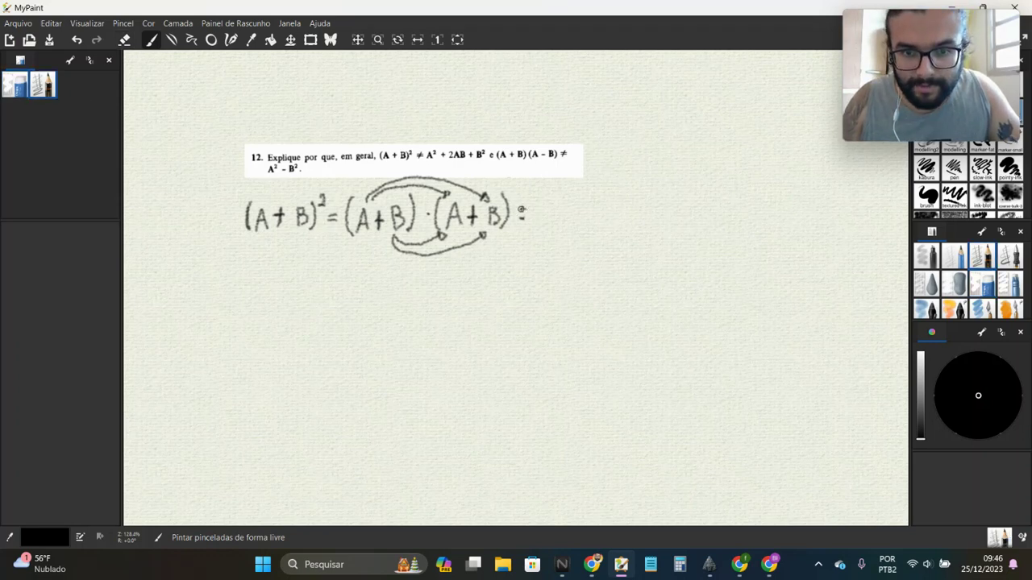
{"action": "mouse_move", "coordinate": [521, 220]}
{"action": "left_mouse_down"}
{"action": "mouse_move", "coordinate": [538, 224]}
{"action": "mouse_move", "coordinate": [558, 205]}
{"action": "left_mouse_up"}
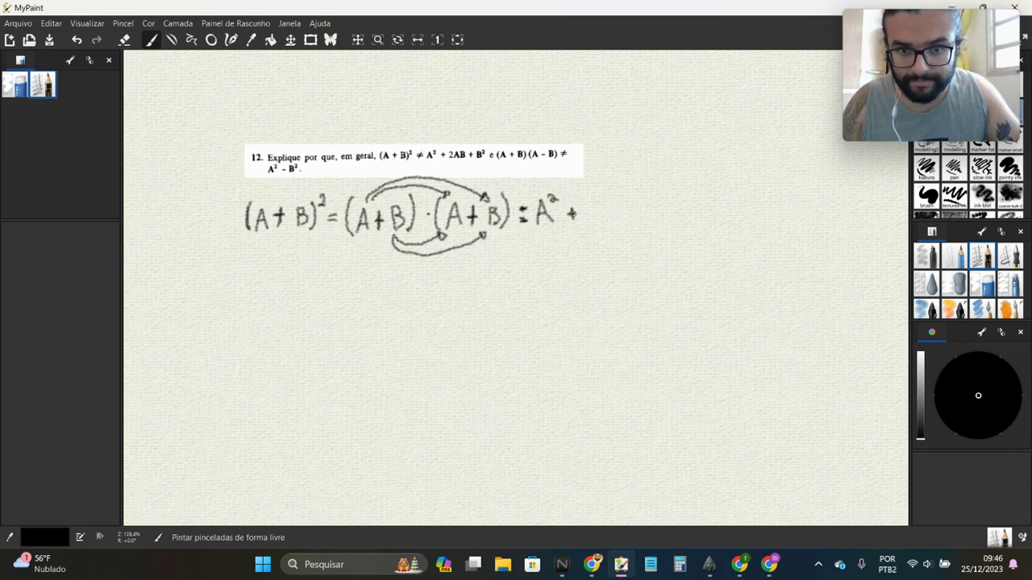
Step: Write the expanded terms A² + AB + AB + B²
{"action": "mouse_move", "coordinate": [583, 224]}
{"action": "left_mouse_down"}
{"action": "mouse_move", "coordinate": [589, 202]}
{"action": "mouse_move", "coordinate": [599, 223]}
{"action": "mouse_move", "coordinate": [650, 203]}
{"action": "mouse_move", "coordinate": [665, 225]}
{"action": "left_mouse_up"}
{"action": "left_click_drag", "start_coordinate": [665, 203], "coordinate": [666, 225]}
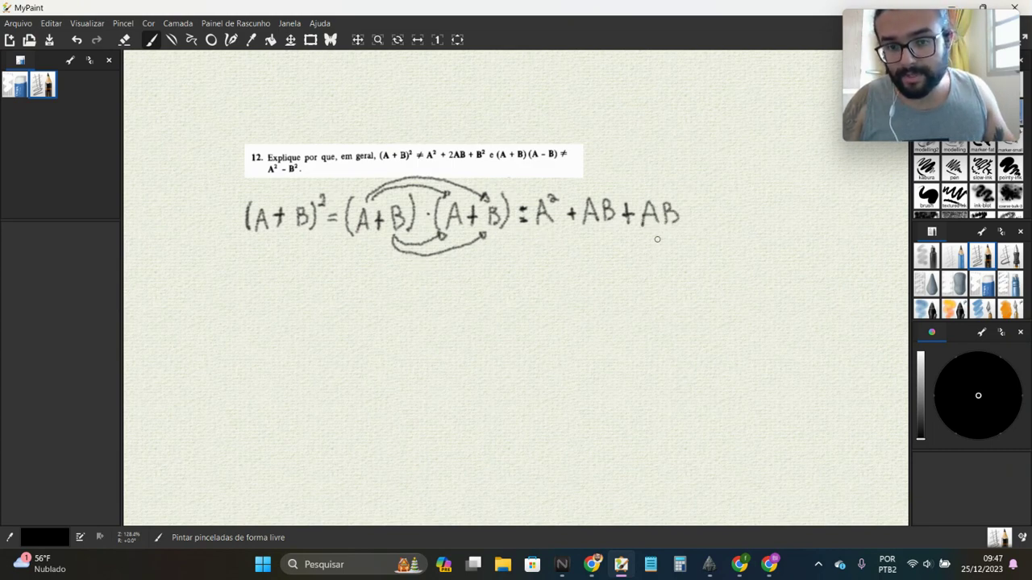
{"action": "left_click_drag", "start_coordinate": [692, 203], "coordinate": [693, 229]}
{"action": "mouse_move", "coordinate": [692, 202]}
{"action": "left_mouse_down"}
{"action": "mouse_move", "coordinate": [694, 229]}
{"action": "mouse_move", "coordinate": [715, 207]}
{"action": "mouse_move", "coordinate": [738, 219]}
{"action": "mouse_move", "coordinate": [505, 217]}
{"action": "left_mouse_up"}
{"action": "scroll", "coordinate": [756, 222], "scroll_direction": "down", "scroll_amount": 2}
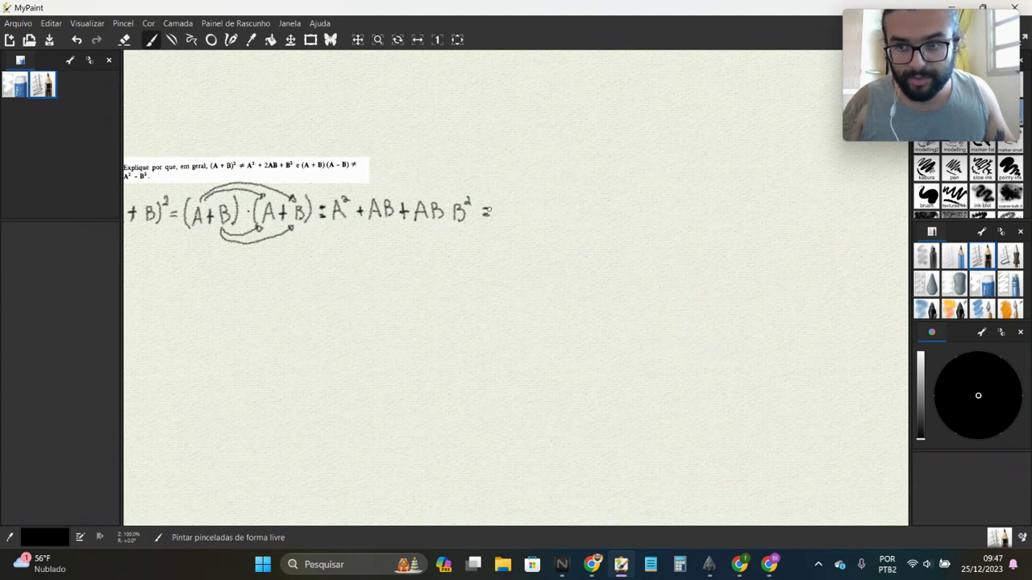
Step: Simplify to = A² + 2AB + B² and close the line with //
{"action": "left_click_drag", "start_coordinate": [498, 220], "coordinate": [532, 211]}
{"action": "left_click_drag", "start_coordinate": [534, 203], "coordinate": [544, 217]}
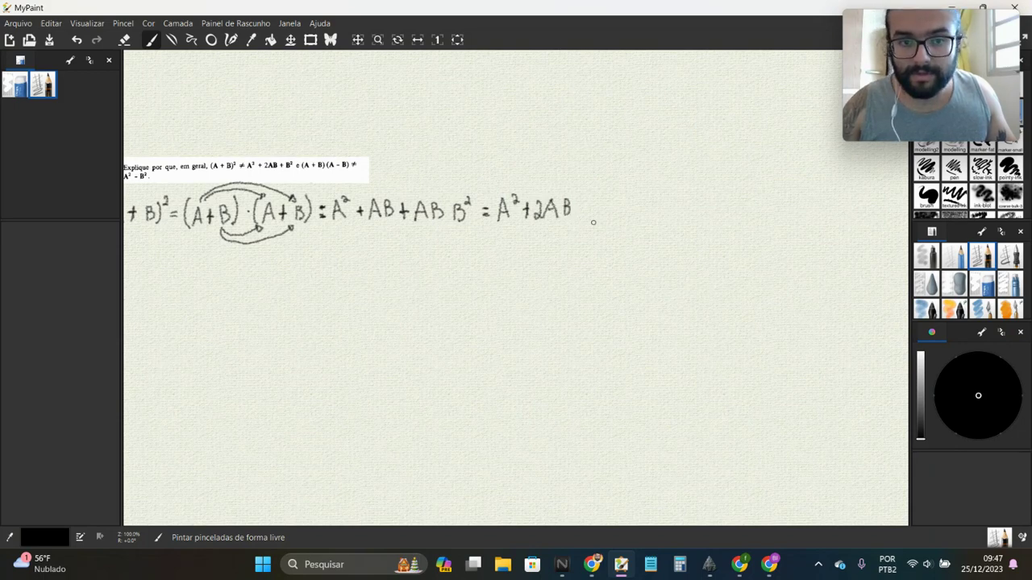
{"action": "left_click_drag", "start_coordinate": [441, 210], "coordinate": [456, 208]}
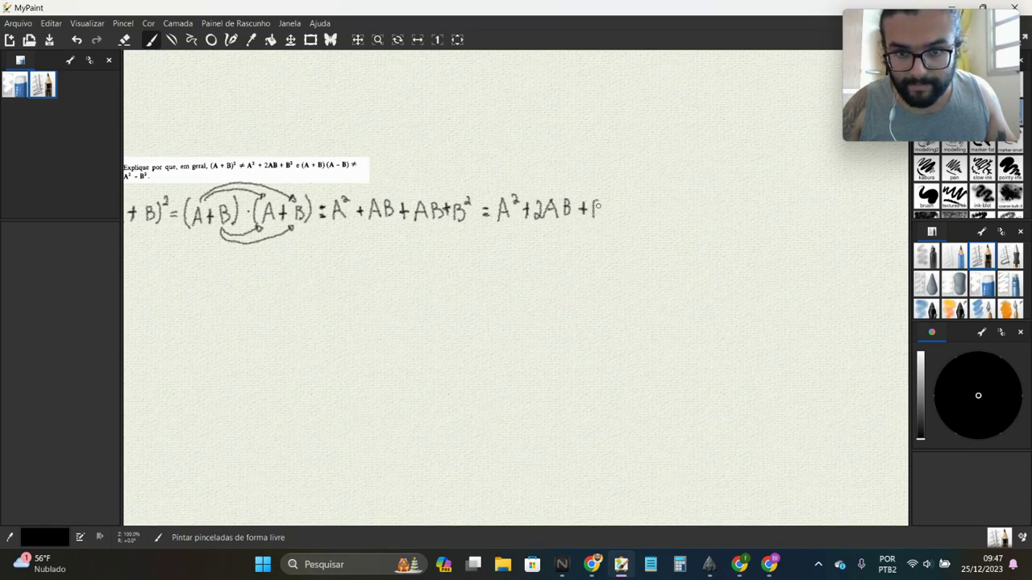
{"action": "mouse_move", "coordinate": [598, 206]}
{"action": "left_mouse_down"}
{"action": "mouse_move", "coordinate": [595, 219]}
{"action": "mouse_move", "coordinate": [621, 214]}
{"action": "left_mouse_up"}
{"action": "left_click_drag", "start_coordinate": [613, 236], "coordinate": [625, 219]}
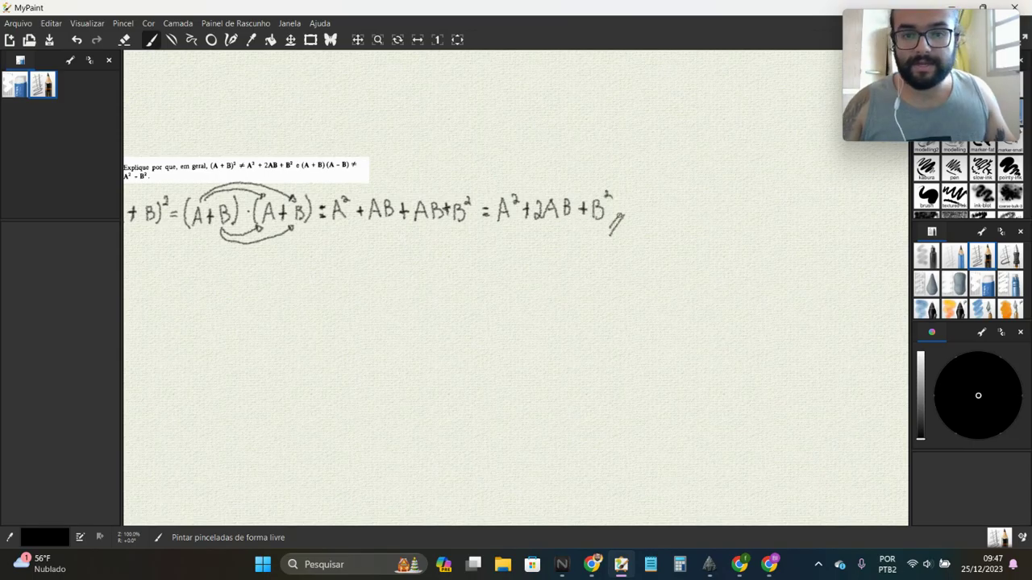
{"action": "mouse_move", "coordinate": [335, 262]}
{"action": "left_mouse_down"}
{"action": "mouse_move", "coordinate": [432, 276]}
{"action": "mouse_move", "coordinate": [455, 248]}
{"action": "left_mouse_up"}
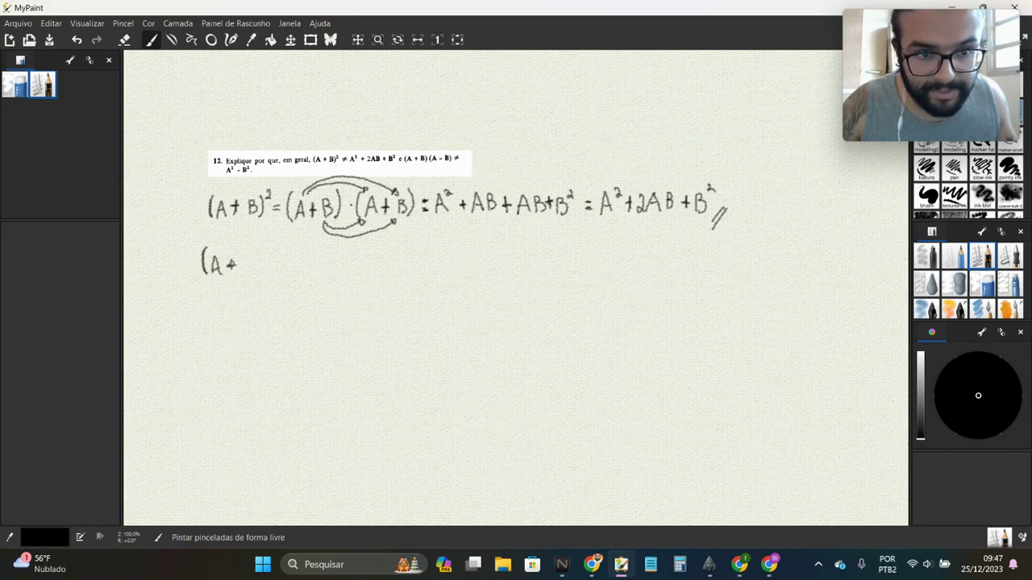
Step: Handwrite (A+B)·(A−B) = A² − AB + AB − B² on the second line
{"action": "left_click_drag", "start_coordinate": [242, 255], "coordinate": [256, 278]}
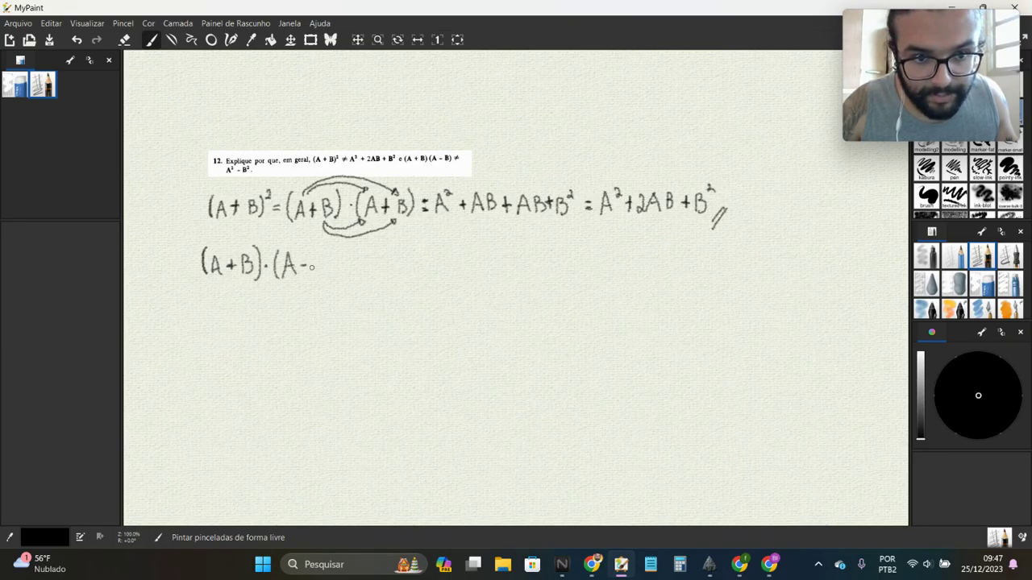
{"action": "mouse_move", "coordinate": [312, 273]}
{"action": "left_mouse_down"}
{"action": "mouse_move", "coordinate": [314, 255]}
{"action": "mouse_move", "coordinate": [325, 279]}
{"action": "mouse_move", "coordinate": [347, 271]}
{"action": "left_mouse_up"}
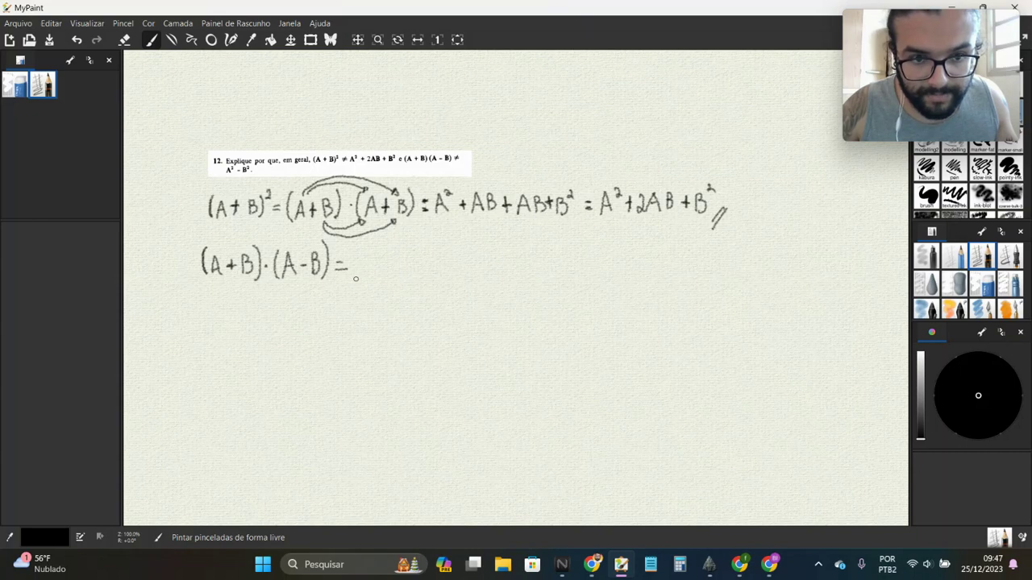
{"action": "left_click_drag", "start_coordinate": [355, 278], "coordinate": [368, 276]}
{"action": "left_click_drag", "start_coordinate": [357, 269], "coordinate": [365, 269]}
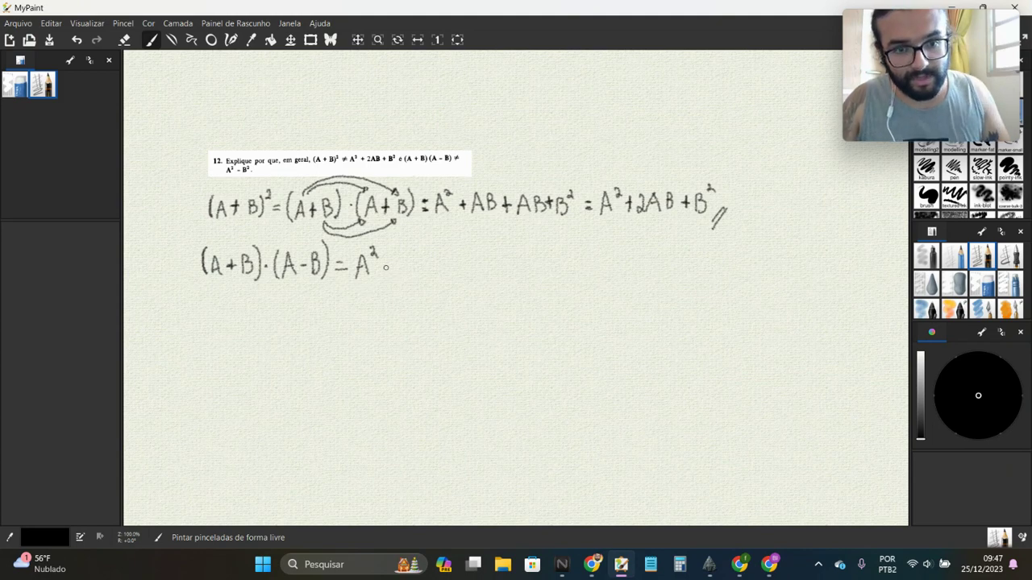
{"action": "left_click_drag", "start_coordinate": [384, 265], "coordinate": [390, 265]}
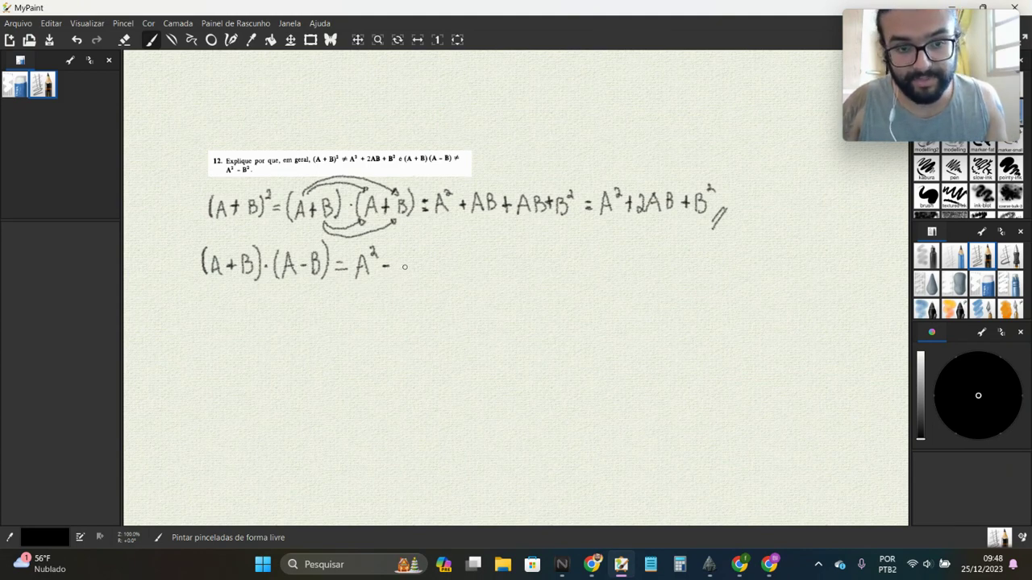
{"action": "mouse_move", "coordinate": [395, 274]}
{"action": "left_mouse_down"}
{"action": "mouse_move", "coordinate": [402, 256]}
{"action": "mouse_move", "coordinate": [415, 275]}
{"action": "left_mouse_up"}
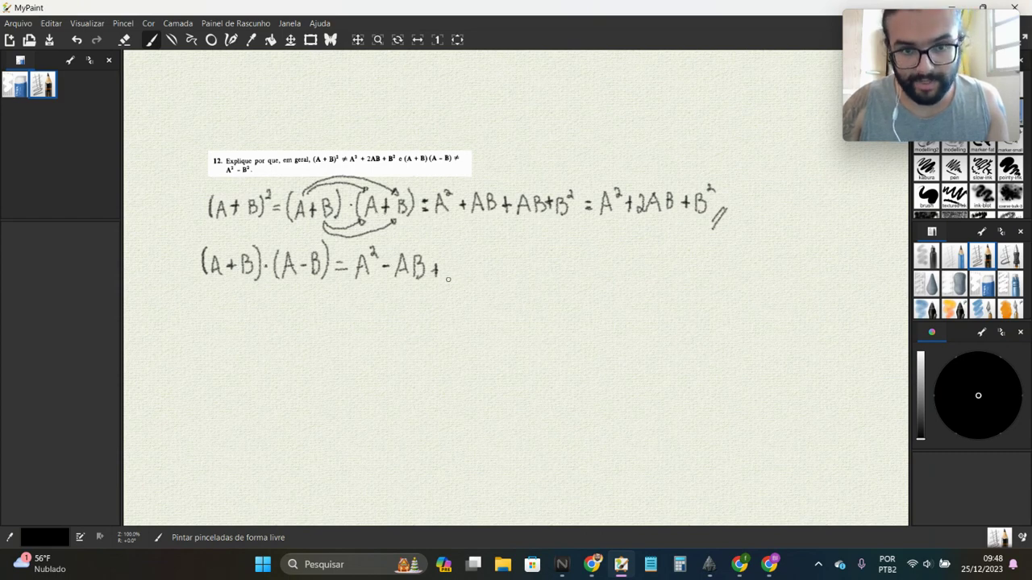
{"action": "mouse_move", "coordinate": [449, 279]}
{"action": "left_mouse_down"}
{"action": "mouse_move", "coordinate": [455, 251]}
{"action": "mouse_move", "coordinate": [463, 278]}
{"action": "left_mouse_up"}
{"action": "left_click_drag", "start_coordinate": [452, 271], "coordinate": [461, 272]}
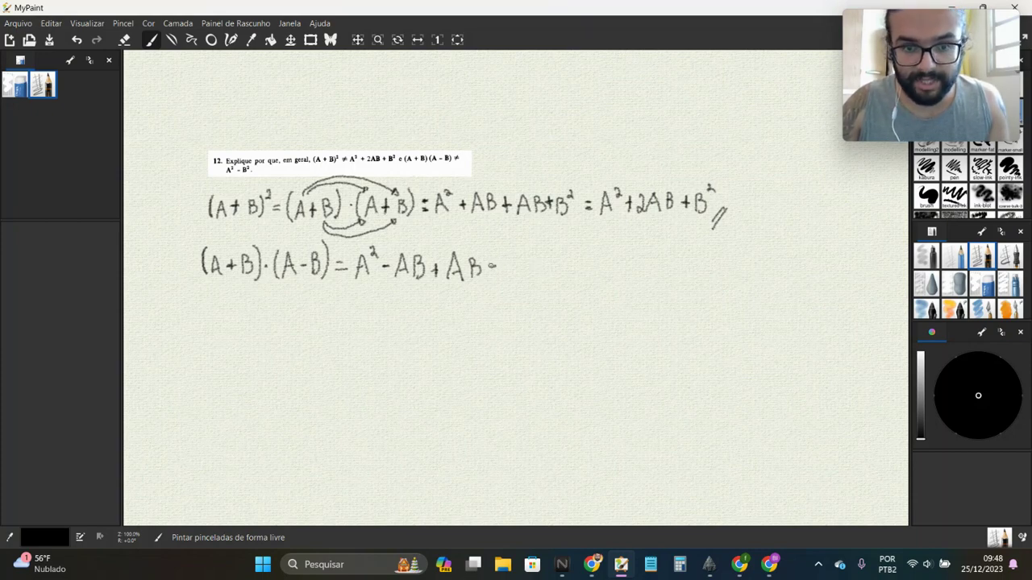
{"action": "left_click_drag", "start_coordinate": [505, 257], "coordinate": [509, 275]}
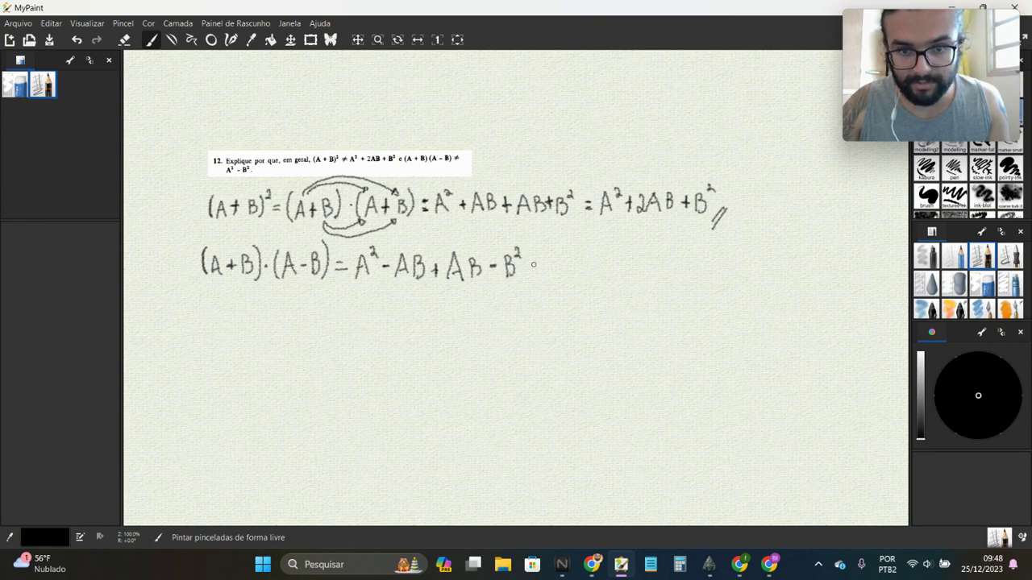
Step: Strike out the cancelling AB terms, finish with = A² − B² //, and begin an arrow below
{"action": "left_click_drag", "start_coordinate": [556, 252], "coordinate": [565, 274]}
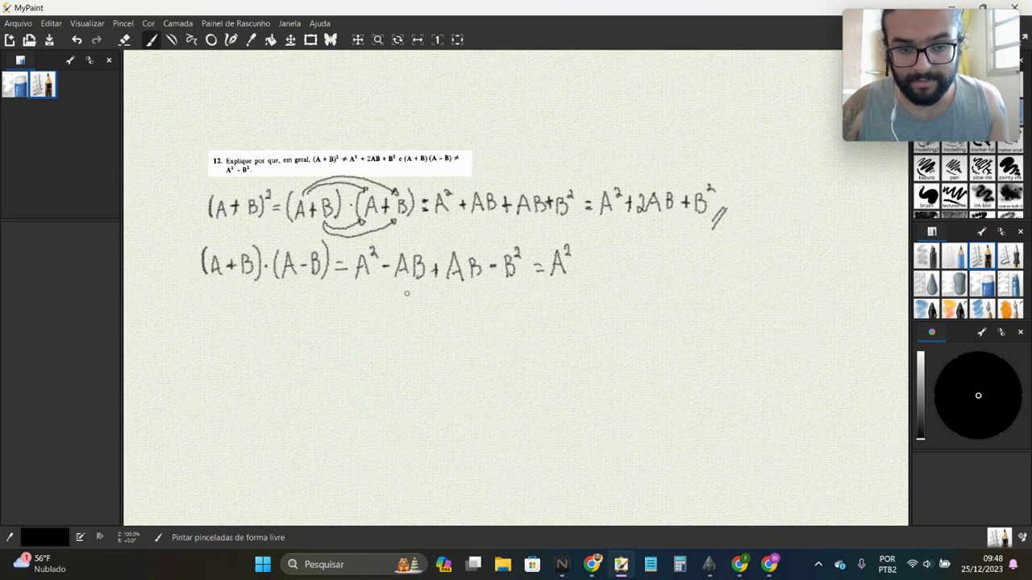
{"action": "left_click_drag", "start_coordinate": [391, 288], "coordinate": [442, 246]}
{"action": "left_click_drag", "start_coordinate": [438, 285], "coordinate": [475, 256]}
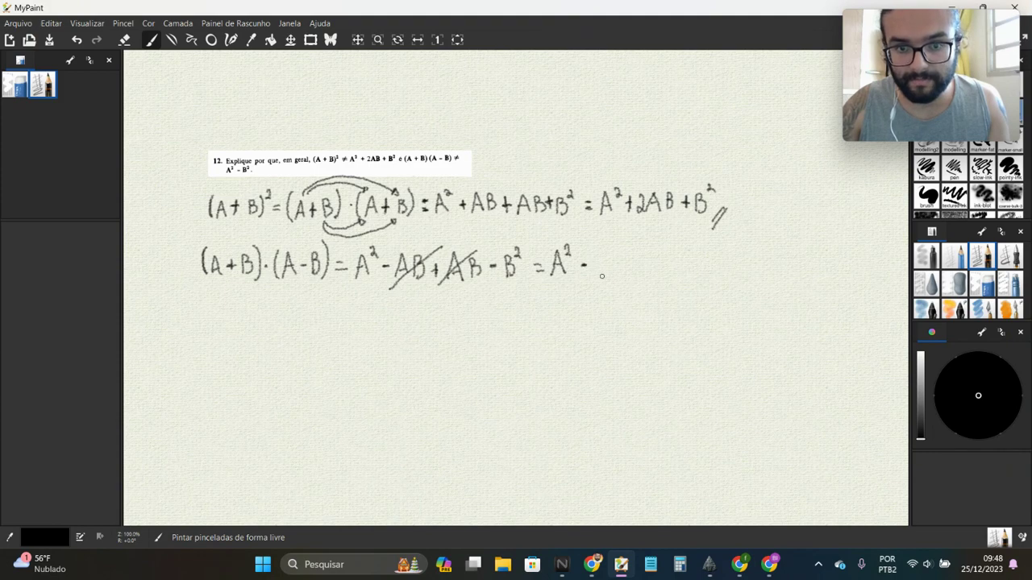
{"action": "left_click_drag", "start_coordinate": [602, 276], "coordinate": [619, 253]}
{"action": "left_click_drag", "start_coordinate": [632, 263], "coordinate": [624, 296]}
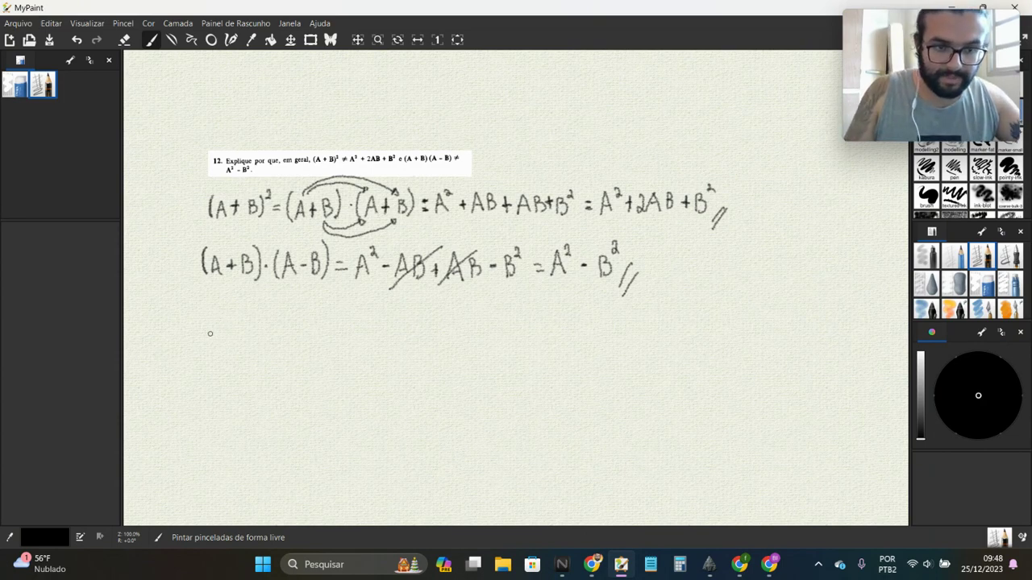
{"action": "mouse_move", "coordinate": [196, 334]}
{"action": "left_mouse_down"}
{"action": "mouse_move", "coordinate": [207, 344]}
{"action": "mouse_move", "coordinate": [217, 337]}
{"action": "mouse_move", "coordinate": [206, 327]}
{"action": "left_mouse_up"}
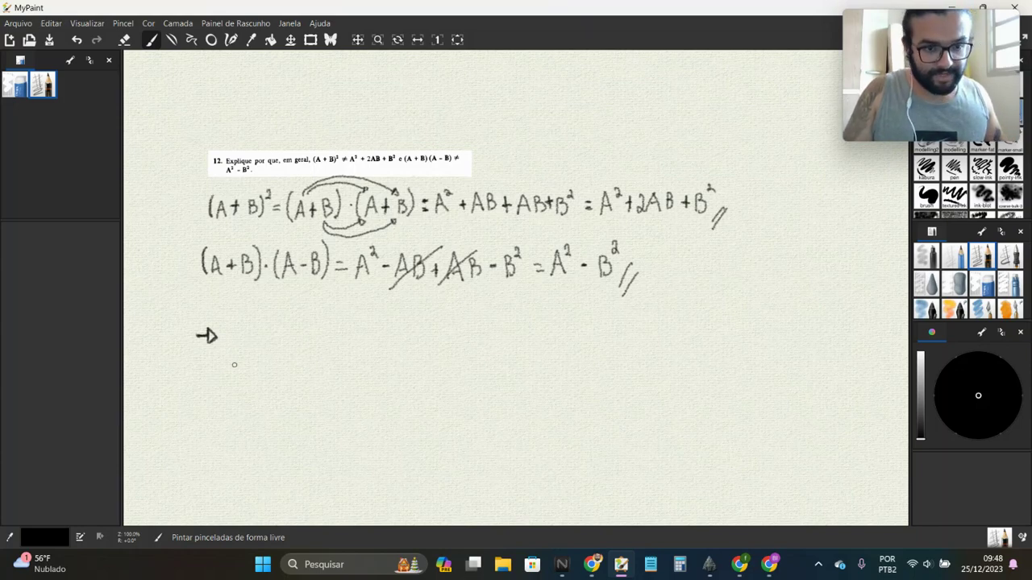
Step: Handwrite 'São diferentes porque operações de matrizes não', undoing and redoing a stroke of 'não'
{"action": "mouse_move", "coordinate": [234, 329]}
{"action": "left_mouse_down"}
{"action": "mouse_move", "coordinate": [231, 347]}
{"action": "mouse_move", "coordinate": [245, 339]}
{"action": "left_mouse_up"}
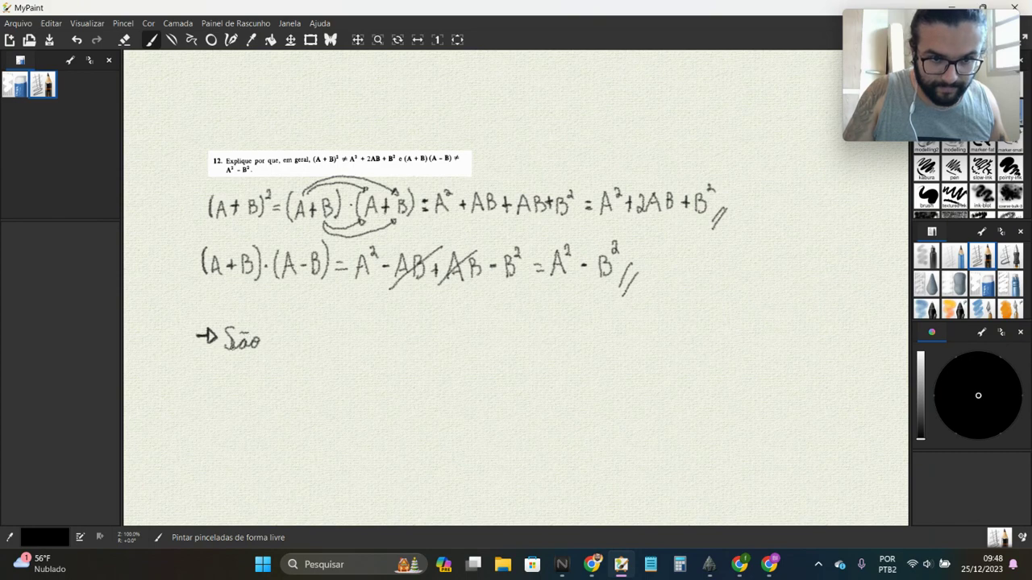
{"action": "mouse_move", "coordinate": [279, 339]}
{"action": "left_mouse_down"}
{"action": "mouse_move", "coordinate": [280, 326]}
{"action": "mouse_move", "coordinate": [295, 360]}
{"action": "mouse_move", "coordinate": [305, 342]}
{"action": "mouse_move", "coordinate": [346, 334]}
{"action": "mouse_move", "coordinate": [339, 323]}
{"action": "left_mouse_up"}
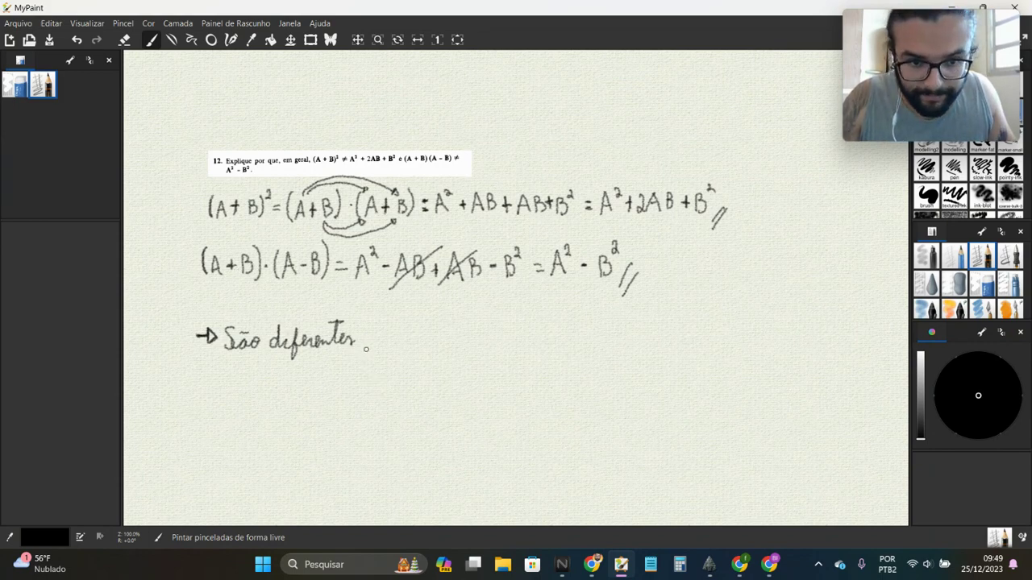
{"action": "mouse_move", "coordinate": [368, 332]}
{"action": "left_mouse_down"}
{"action": "mouse_move", "coordinate": [368, 365]}
{"action": "mouse_move", "coordinate": [456, 342]}
{"action": "mouse_move", "coordinate": [460, 367]}
{"action": "mouse_move", "coordinate": [480, 339]}
{"action": "mouse_move", "coordinate": [556, 342]}
{"action": "mouse_move", "coordinate": [610, 317]}
{"action": "mouse_move", "coordinate": [634, 329]}
{"action": "left_mouse_up"}
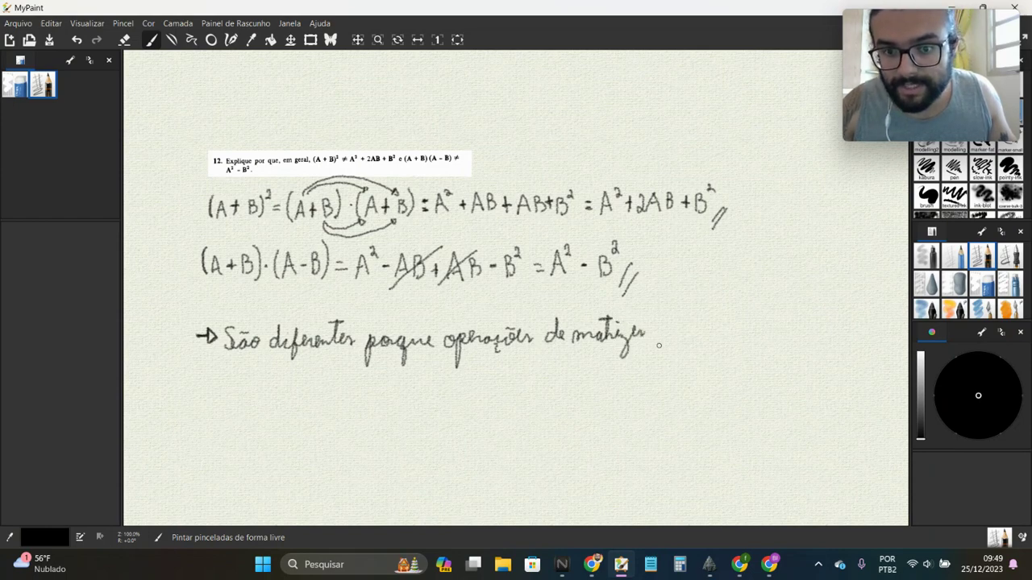
{"action": "mouse_move", "coordinate": [658, 345]}
{"action": "left_mouse_down"}
{"action": "mouse_move", "coordinate": [693, 338]}
{"action": "mouse_move", "coordinate": [688, 323]}
{"action": "left_mouse_up"}
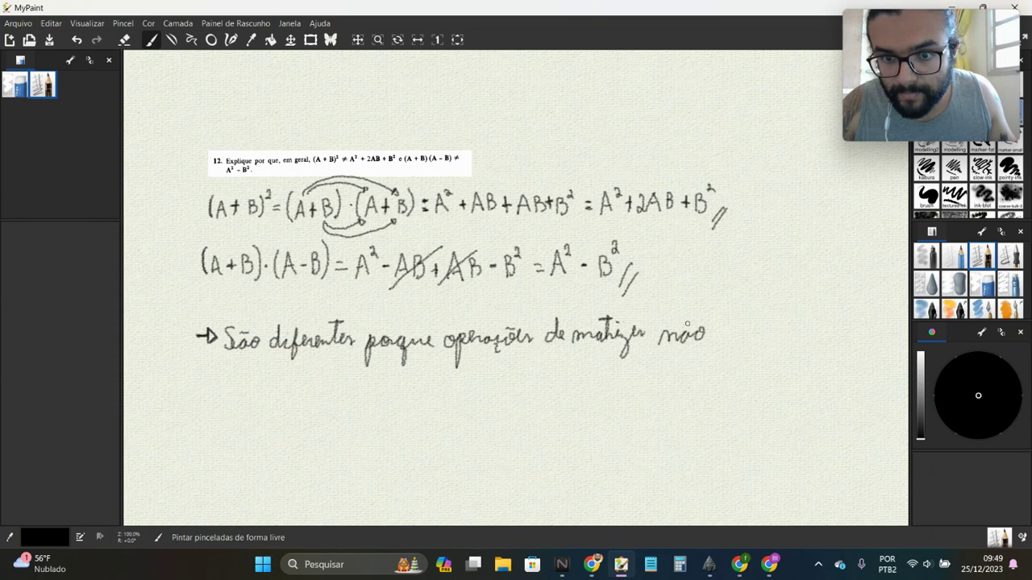
{"action": "key", "text": "ctrl+z"}
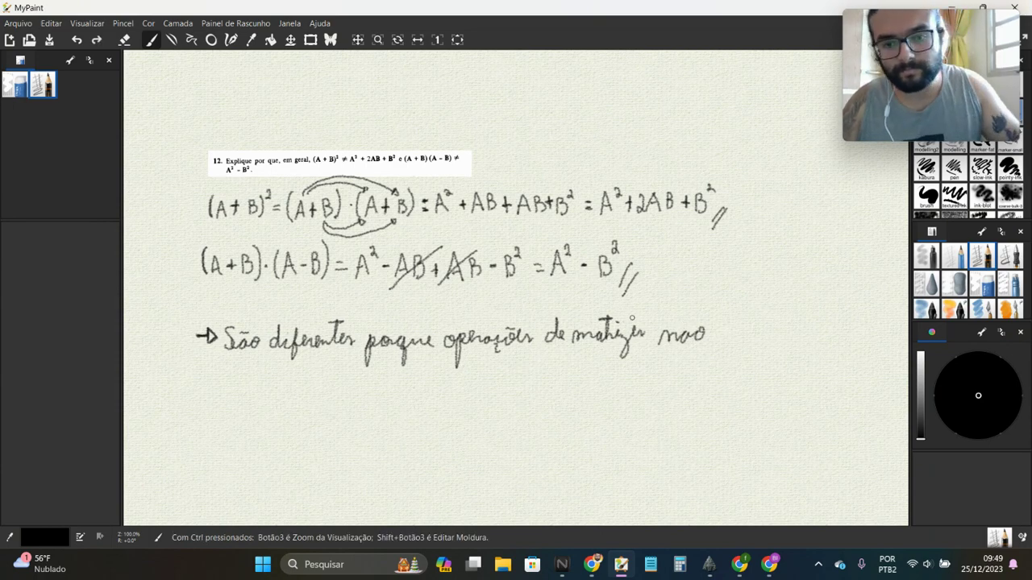
{"action": "left_click_drag", "start_coordinate": [680, 323], "coordinate": [690, 321]}
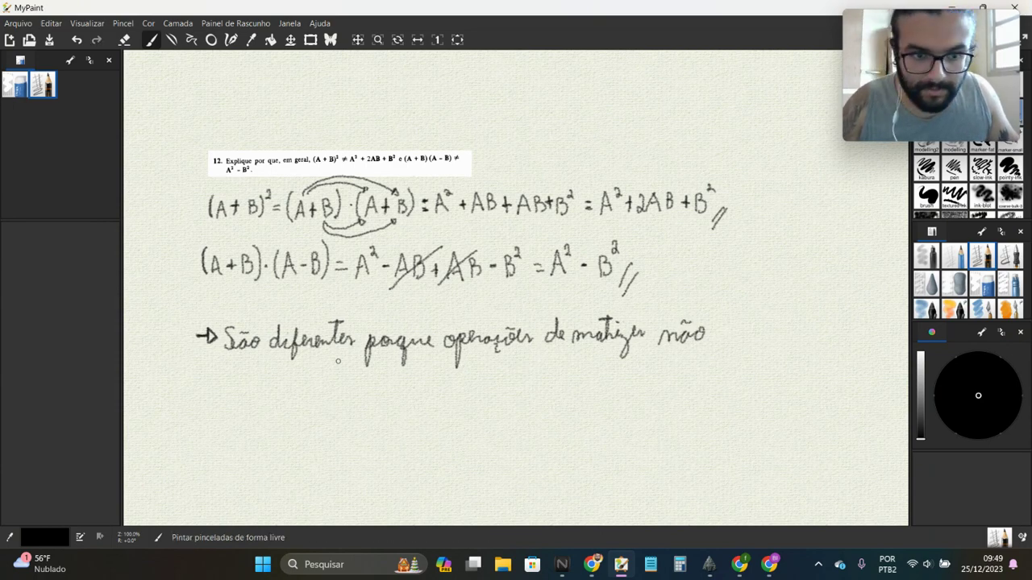
Step: Finish the note with 'são comutativas //' and start writing AB = BA beneath it
{"action": "left_click_drag", "start_coordinate": [222, 379], "coordinate": [258, 377]}
{"action": "left_click_drag", "start_coordinate": [235, 369], "coordinate": [286, 379]}
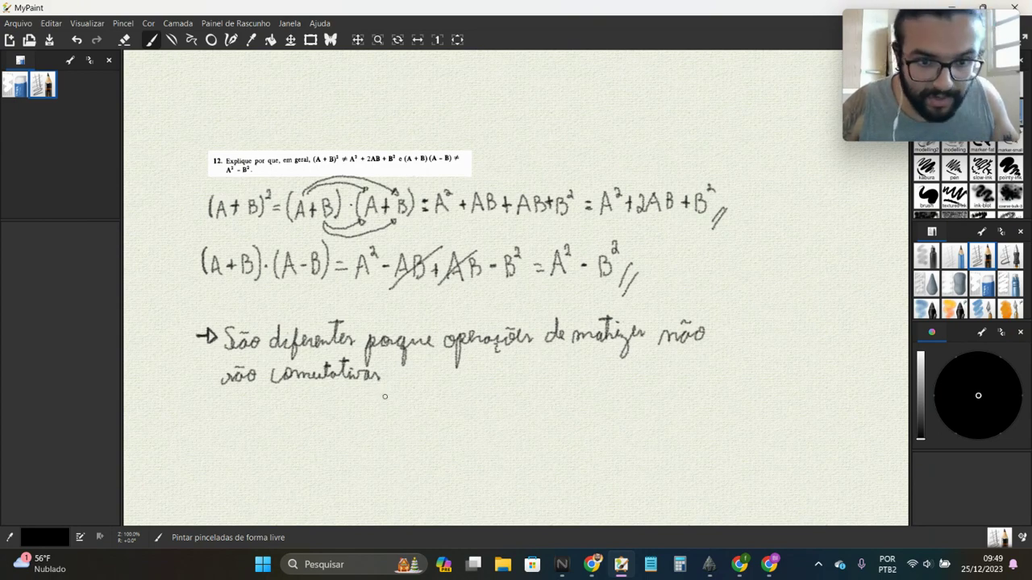
{"action": "left_click_drag", "start_coordinate": [393, 379], "coordinate": [384, 397]}
{"action": "left_click_drag", "start_coordinate": [400, 373], "coordinate": [390, 396]}
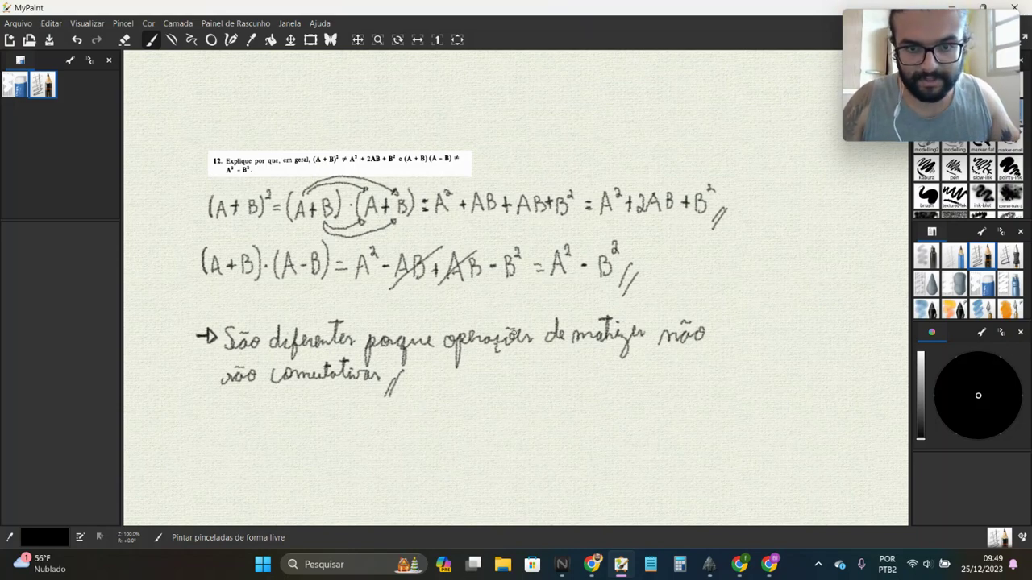
{"action": "left_click_drag", "start_coordinate": [440, 414], "coordinate": [522, 411]}
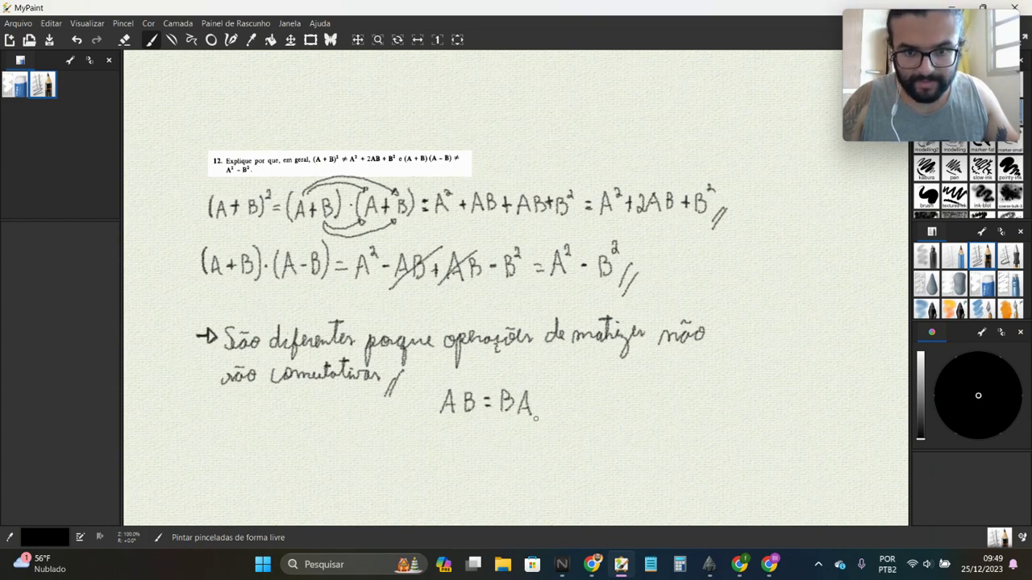
Step: Box AB = BA and draw an arrow pointing to 'Falso //'
{"action": "left_click_drag", "start_coordinate": [436, 379], "coordinate": [436, 421]}
{"action": "mouse_move", "coordinate": [435, 378]}
{"action": "left_mouse_down"}
{"action": "mouse_move", "coordinate": [547, 381]}
{"action": "mouse_move", "coordinate": [475, 429]}
{"action": "mouse_move", "coordinate": [441, 427]}
{"action": "left_mouse_up"}
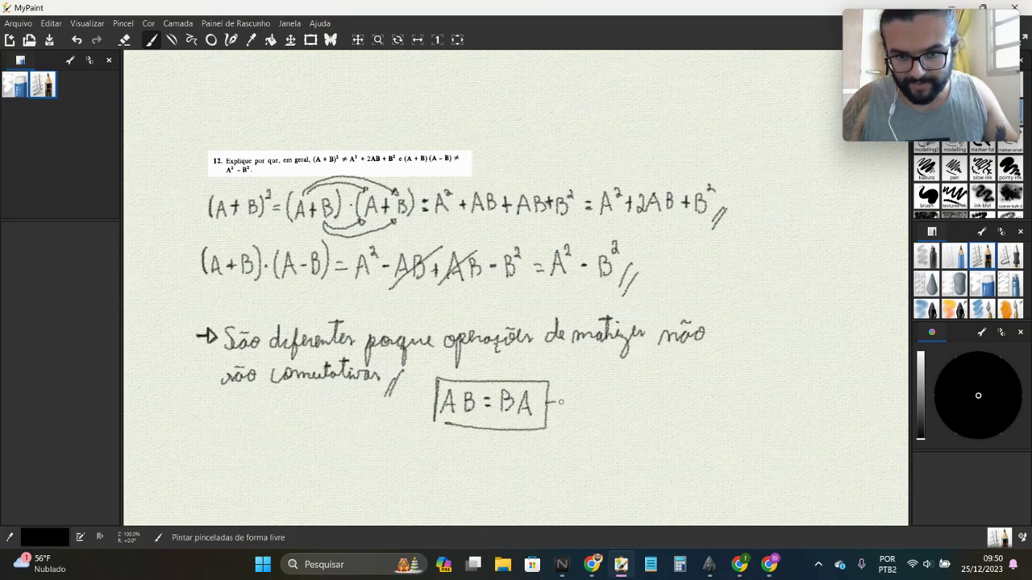
{"action": "mouse_move", "coordinate": [557, 402]}
{"action": "left_mouse_down"}
{"action": "mouse_move", "coordinate": [574, 400]}
{"action": "mouse_move", "coordinate": [585, 416]}
{"action": "mouse_move", "coordinate": [598, 389]}
{"action": "mouse_move", "coordinate": [596, 399]}
{"action": "left_mouse_up"}
{"action": "left_click_drag", "start_coordinate": [585, 414], "coordinate": [613, 413]}
{"action": "mouse_move", "coordinate": [622, 400]}
{"action": "left_mouse_down"}
{"action": "mouse_move", "coordinate": [617, 412]}
{"action": "mouse_move", "coordinate": [633, 401]}
{"action": "mouse_move", "coordinate": [631, 443]}
{"action": "left_mouse_up"}
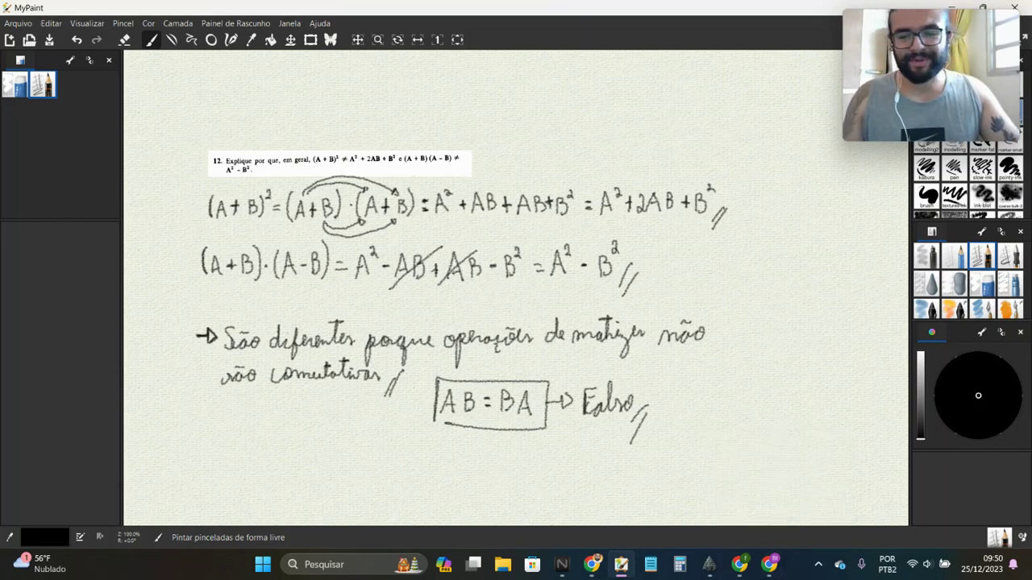
{"action": "left_click", "coordinate": [769, 564]}
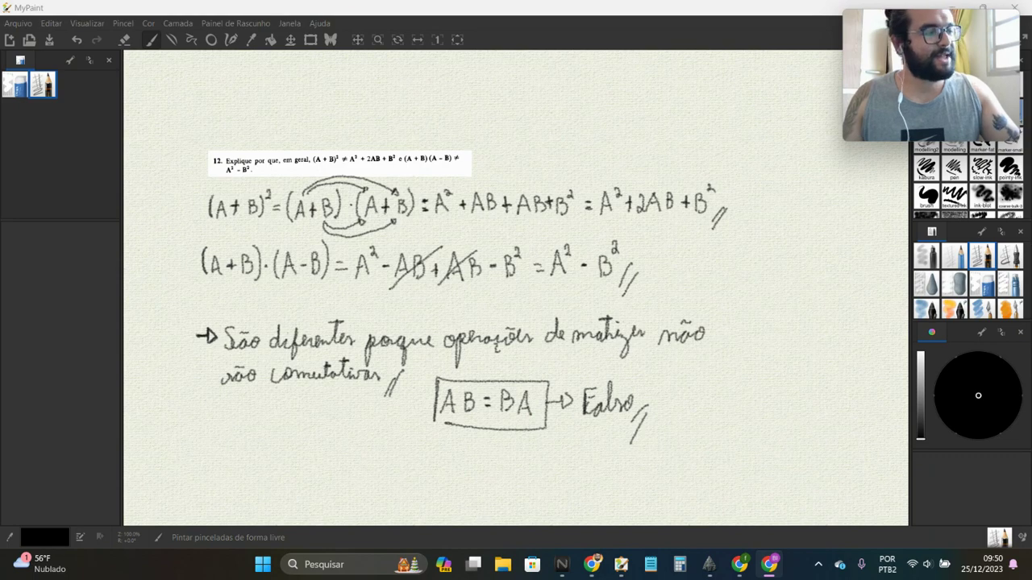